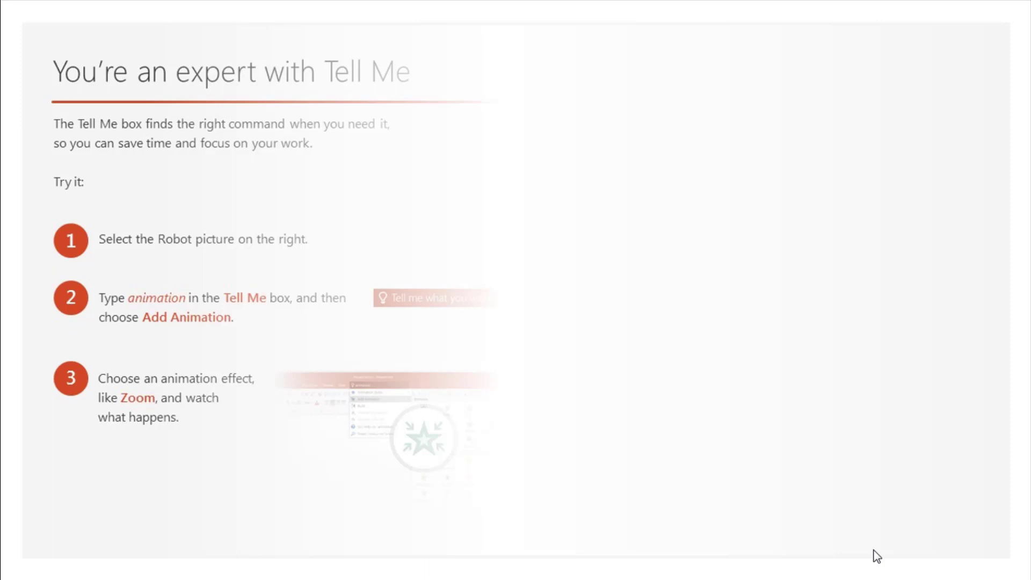
Step: End the slideshow preview and close the Format Background pane
{"action": "key", "text": "Escape"}
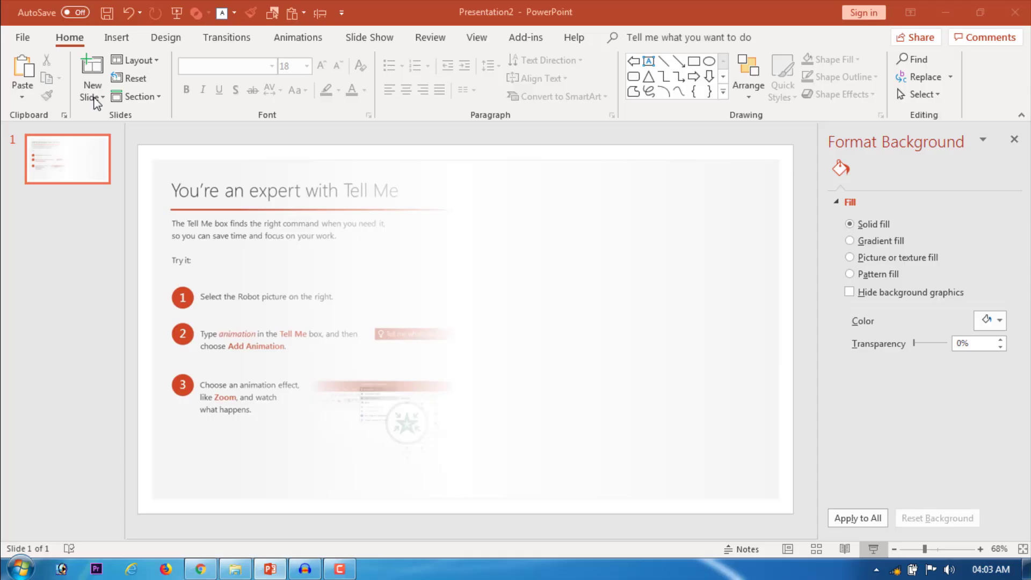
{"action": "left_click", "coordinate": [93, 97]}
{"action": "left_click", "coordinate": [48, 289]}
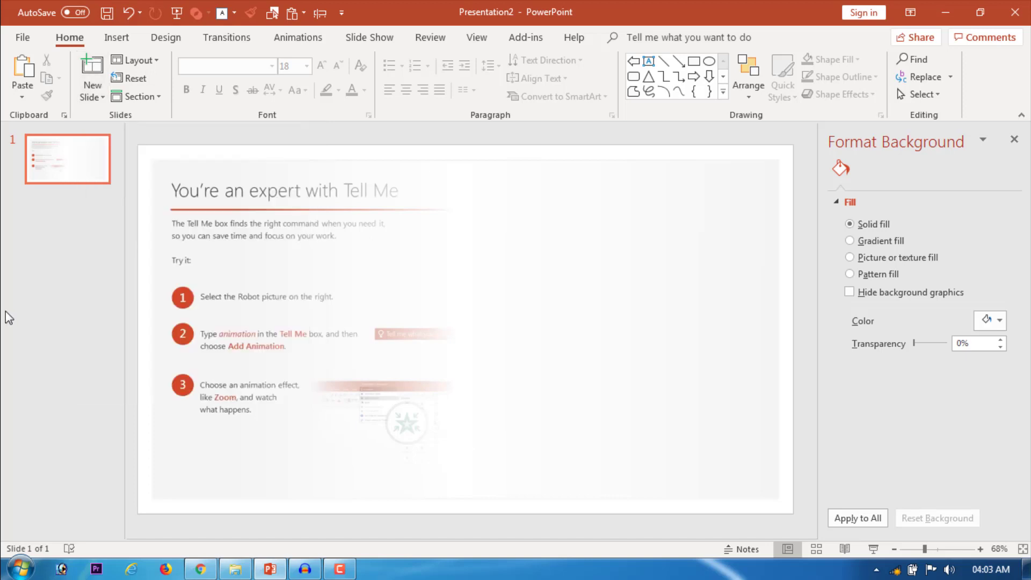
{"action": "left_click", "coordinate": [1013, 139]}
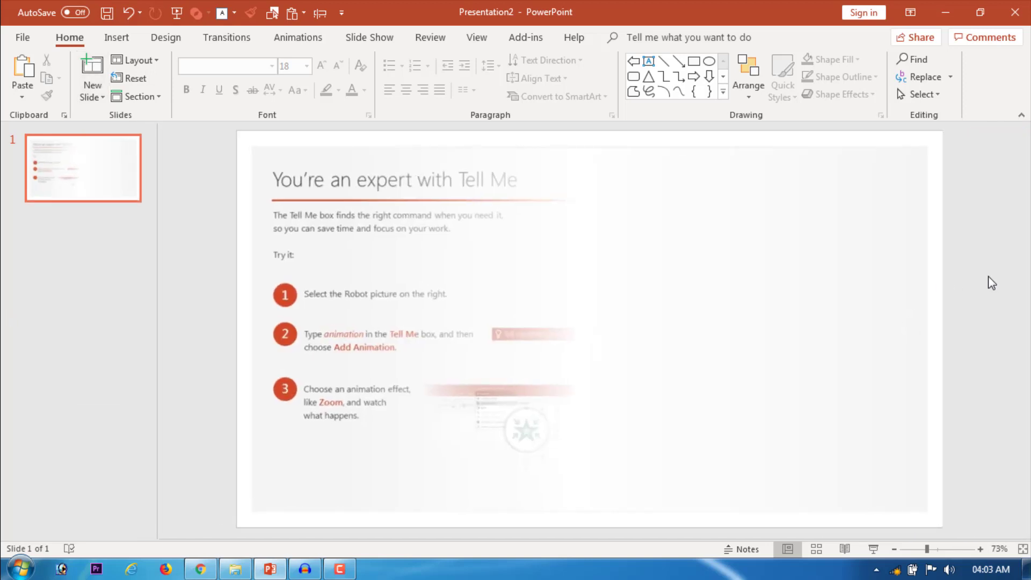
Step: Insert a Blank-layout slide after the Tell Me slide and select it
{"action": "left_click", "coordinate": [86, 99]}
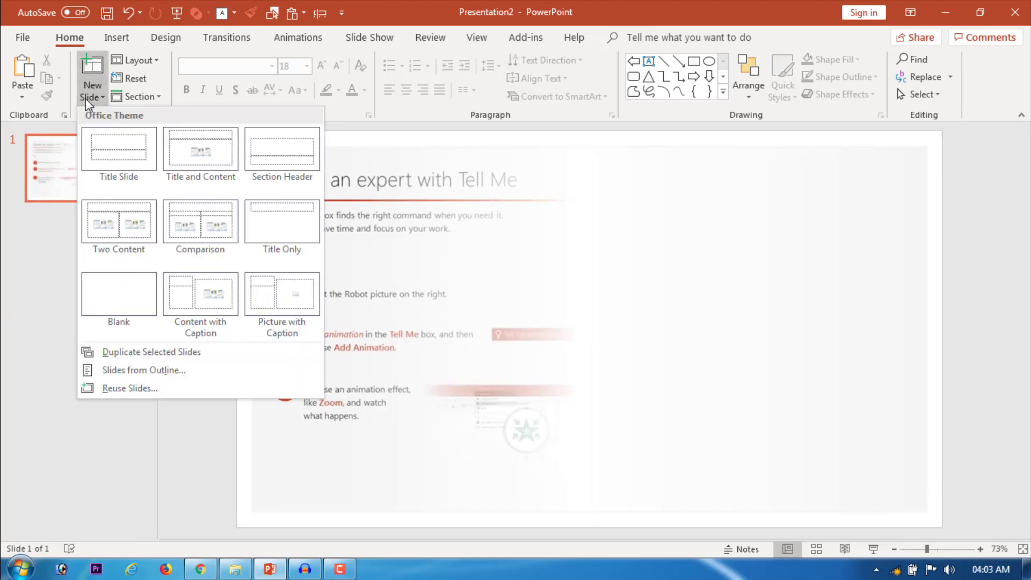
{"action": "left_click", "coordinate": [116, 305]}
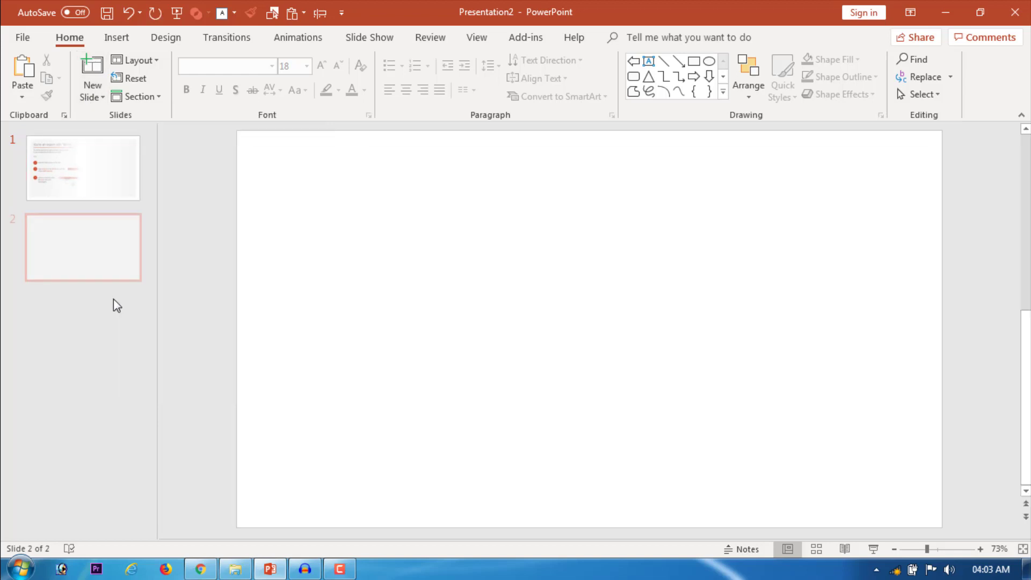
{"action": "left_click", "coordinate": [100, 267]}
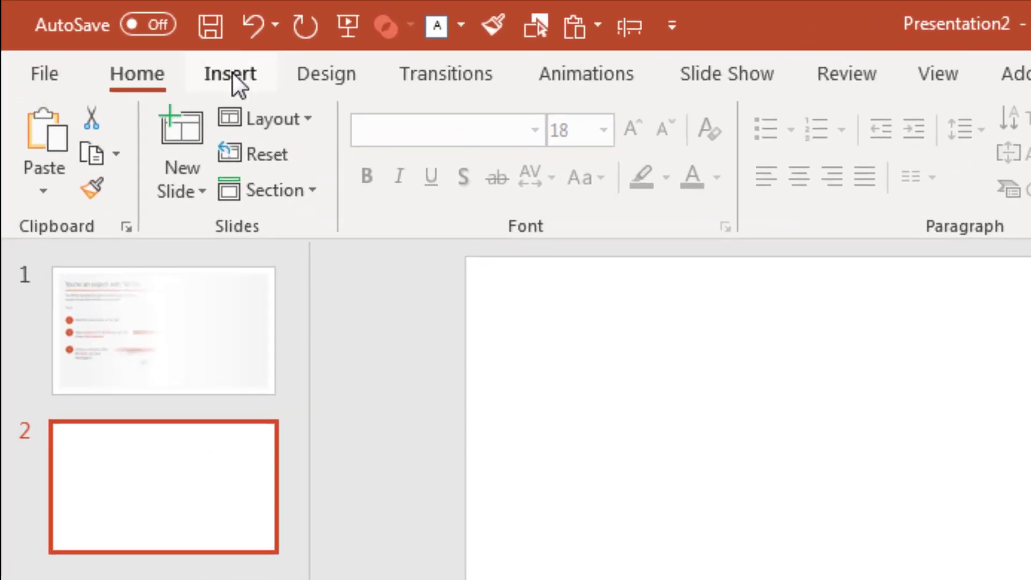
Step: Insert the robot Tell Me picture from the Desktop onto slide 2
{"action": "left_click", "coordinate": [232, 74]}
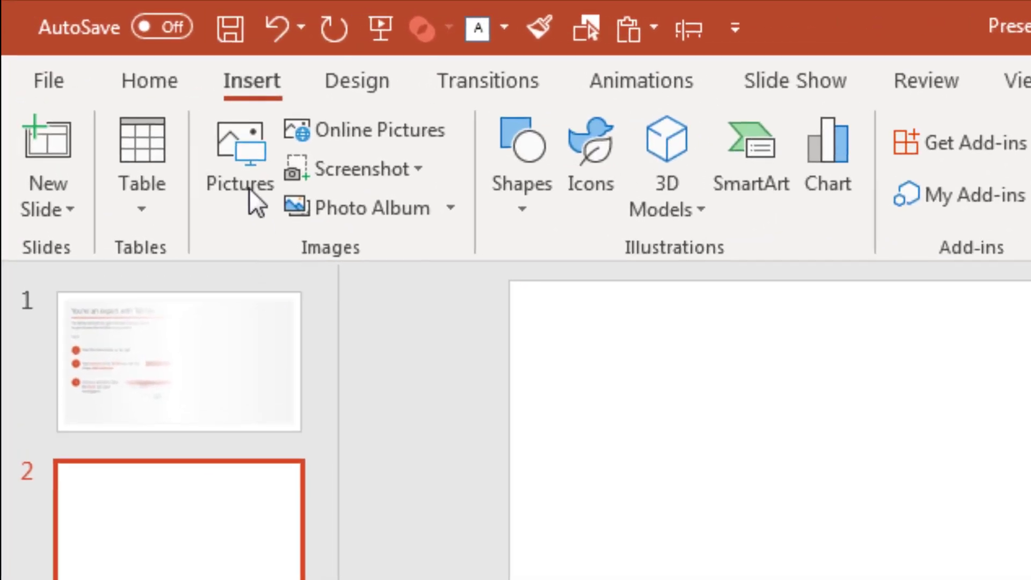
{"action": "left_click", "coordinate": [243, 157]}
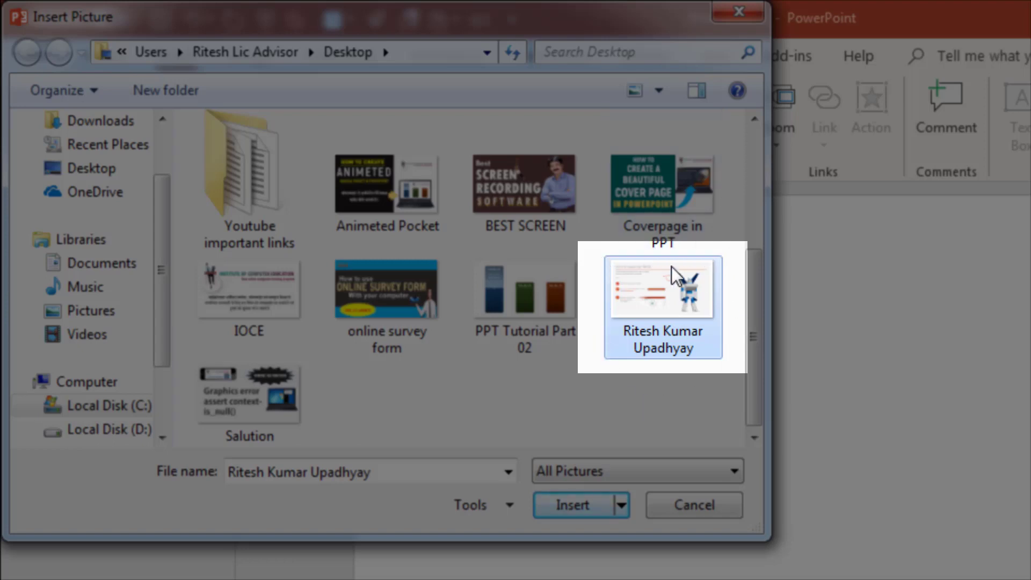
{"action": "double_click", "coordinate": [711, 325]}
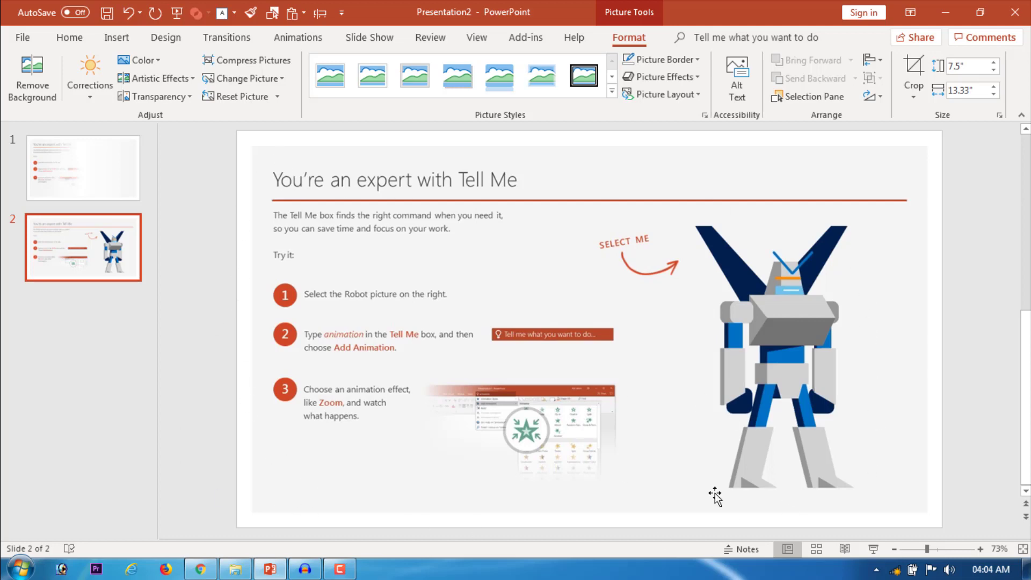
Step: Open Format Picture for the robot picture and switch its fill to Gradient fill
{"action": "left_click", "coordinate": [845, 524]}
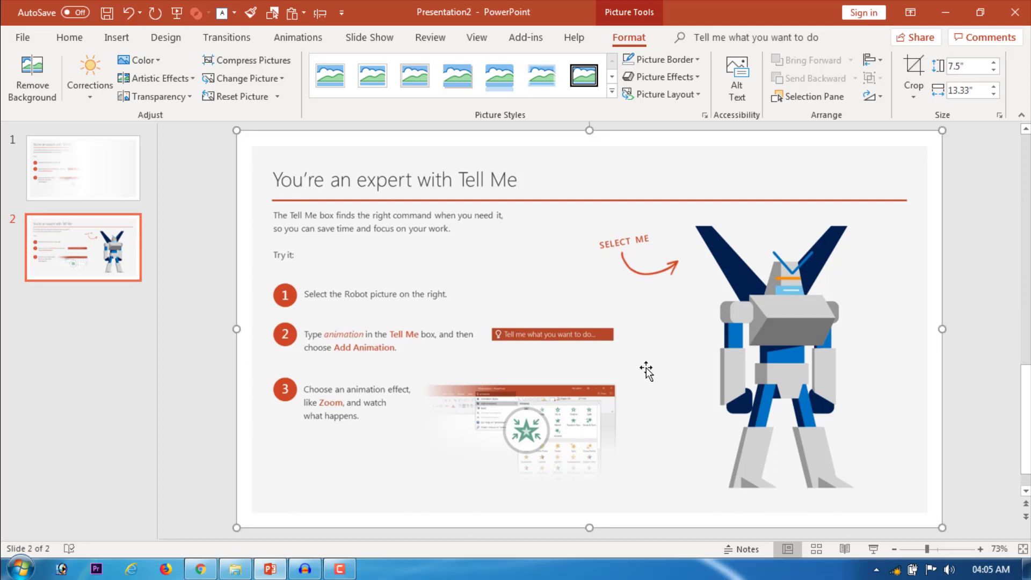
{"action": "right_click", "coordinate": [646, 371]}
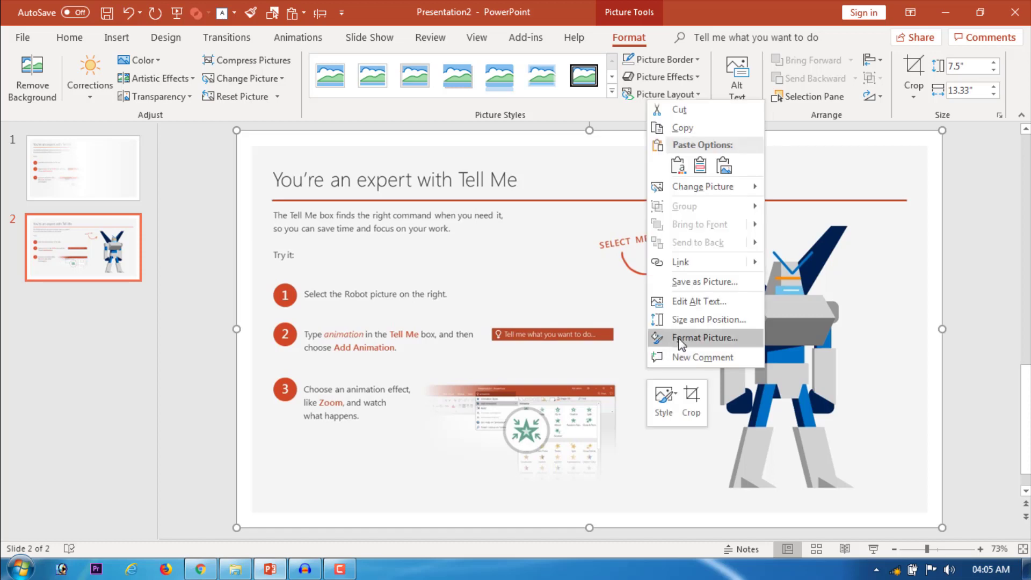
{"action": "left_click", "coordinate": [682, 344]}
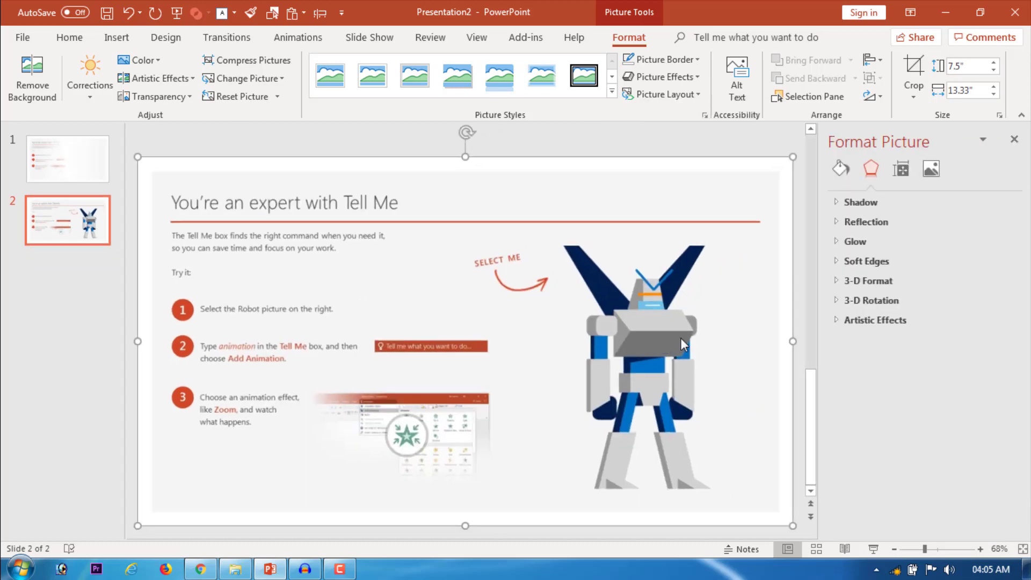
{"action": "left_click", "coordinate": [840, 169]}
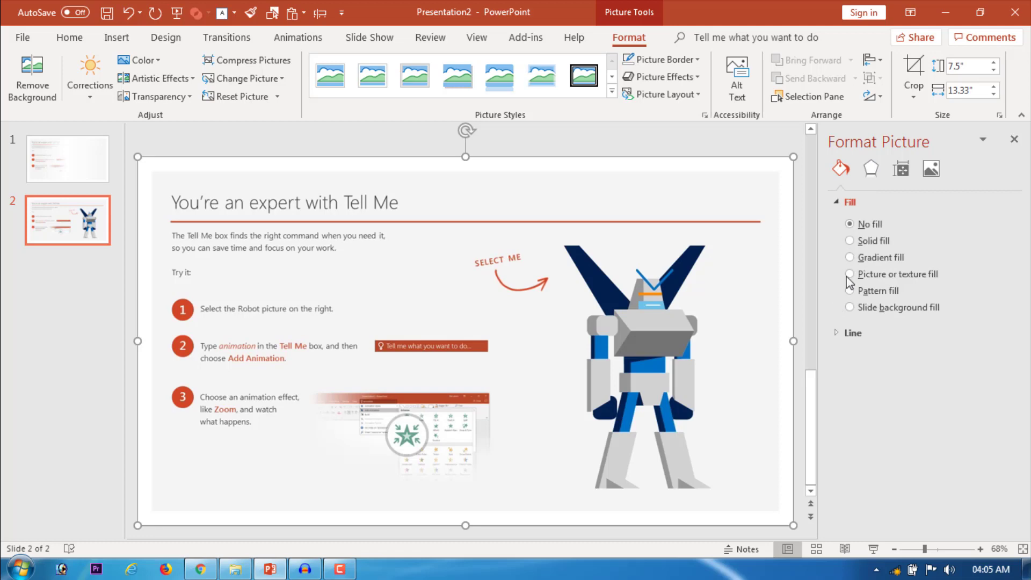
{"action": "left_click", "coordinate": [839, 259]}
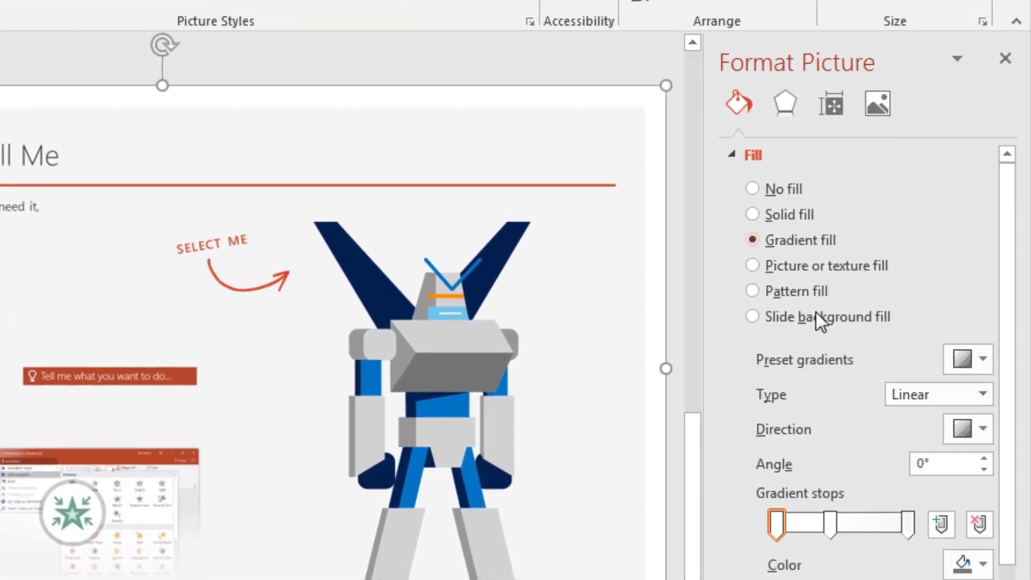
Step: Try several grey preset gradients, settle on one, and deselect the picture
{"action": "left_click", "coordinate": [958, 363]}
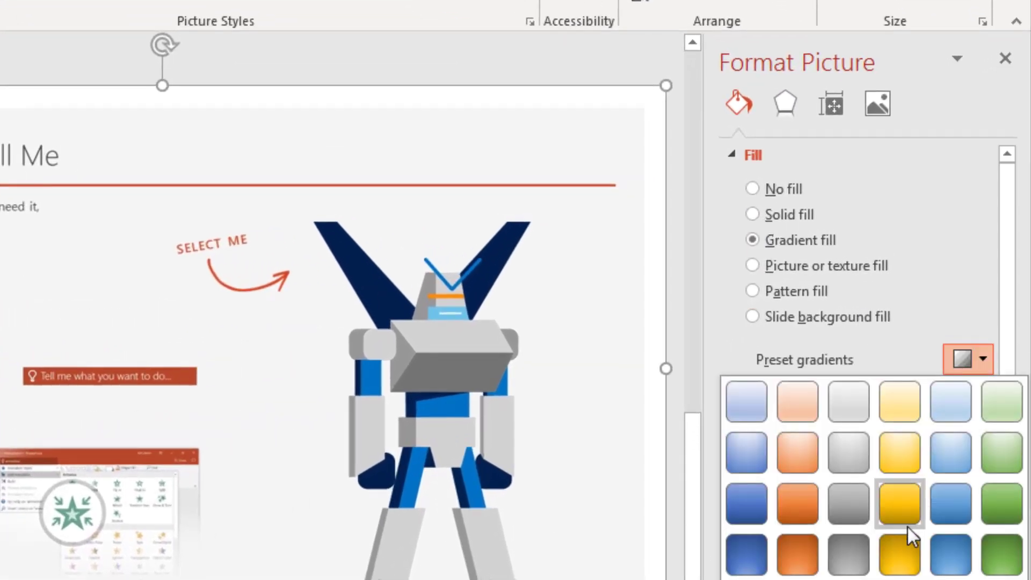
{"action": "left_click", "coordinate": [848, 503]}
{"action": "left_click", "coordinate": [975, 362]}
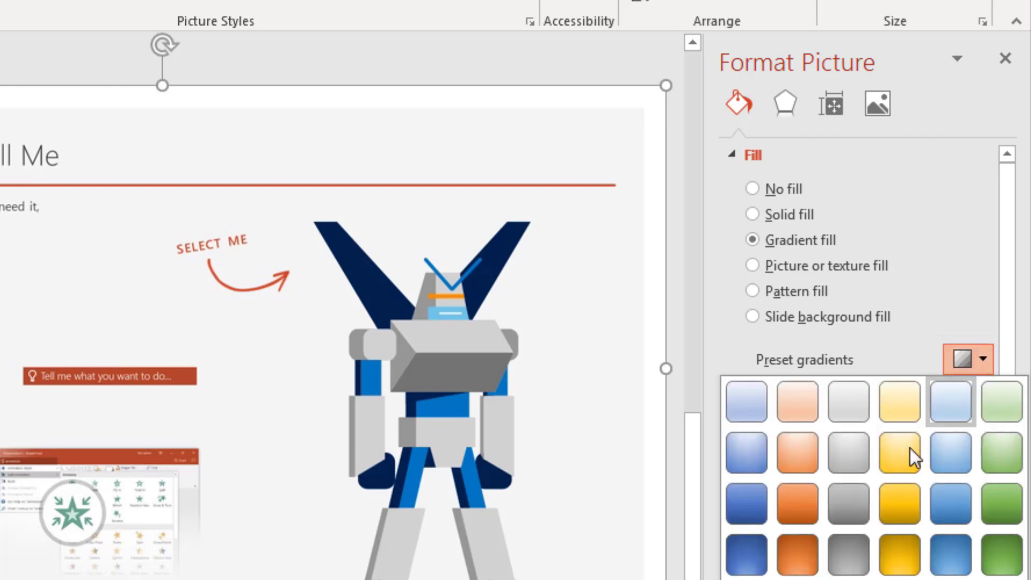
{"action": "left_click", "coordinate": [850, 465]}
{"action": "left_click", "coordinate": [975, 363]}
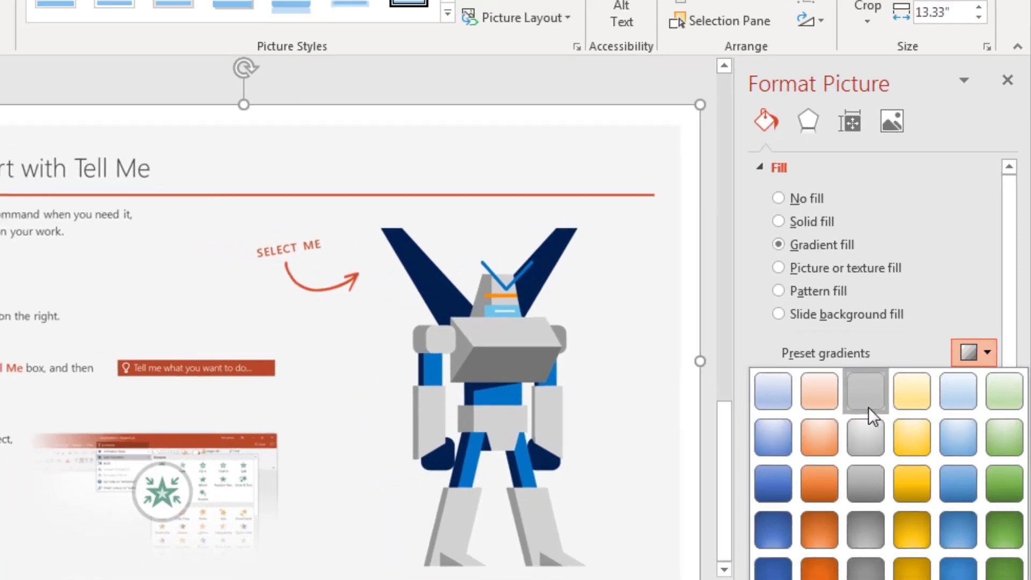
{"action": "left_click", "coordinate": [852, 433]}
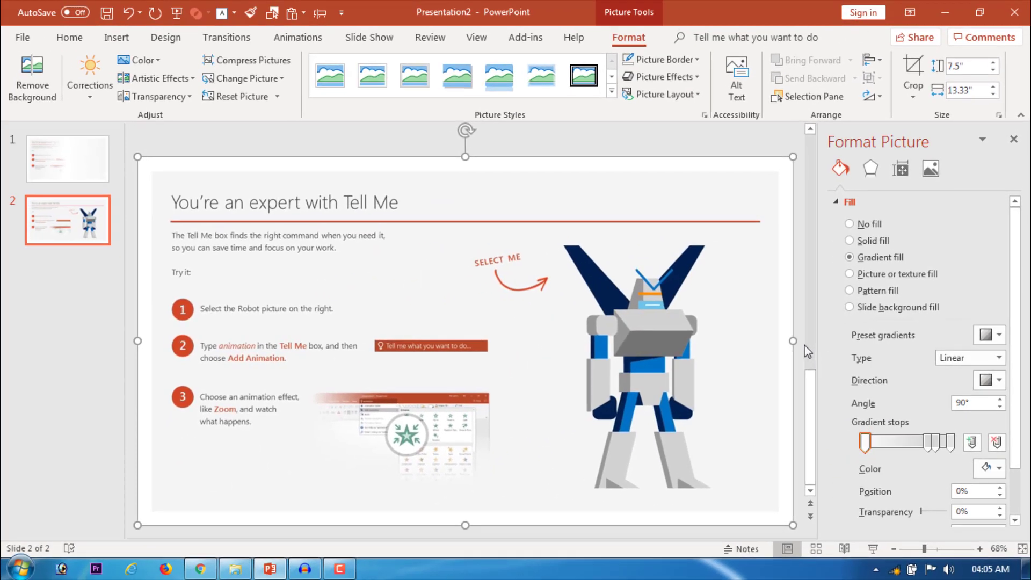
{"action": "left_click", "coordinate": [800, 344]}
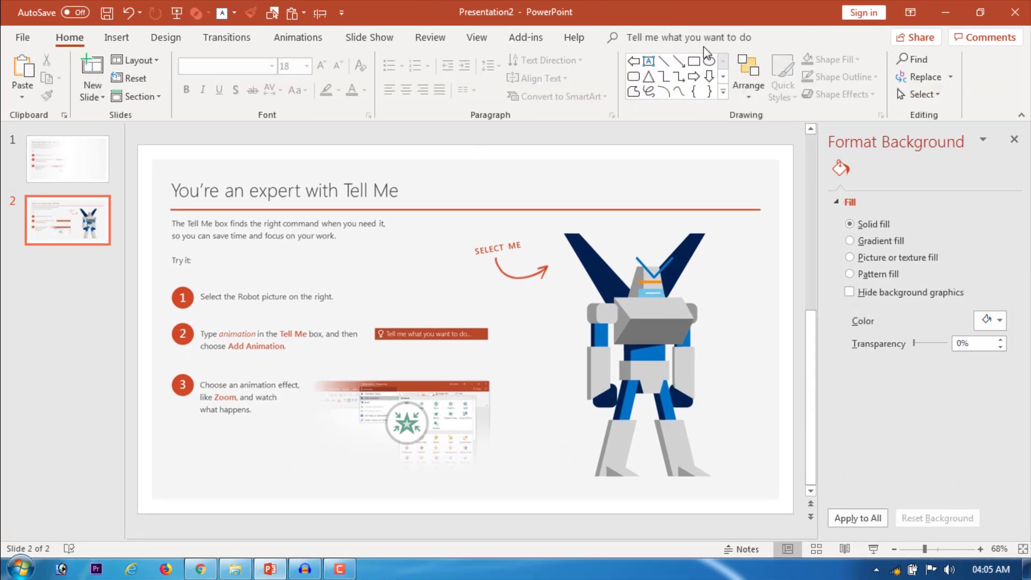
Step: Draw a Rectangle from the Shapes gallery over the right half of slide 2
{"action": "left_click", "coordinate": [723, 94]}
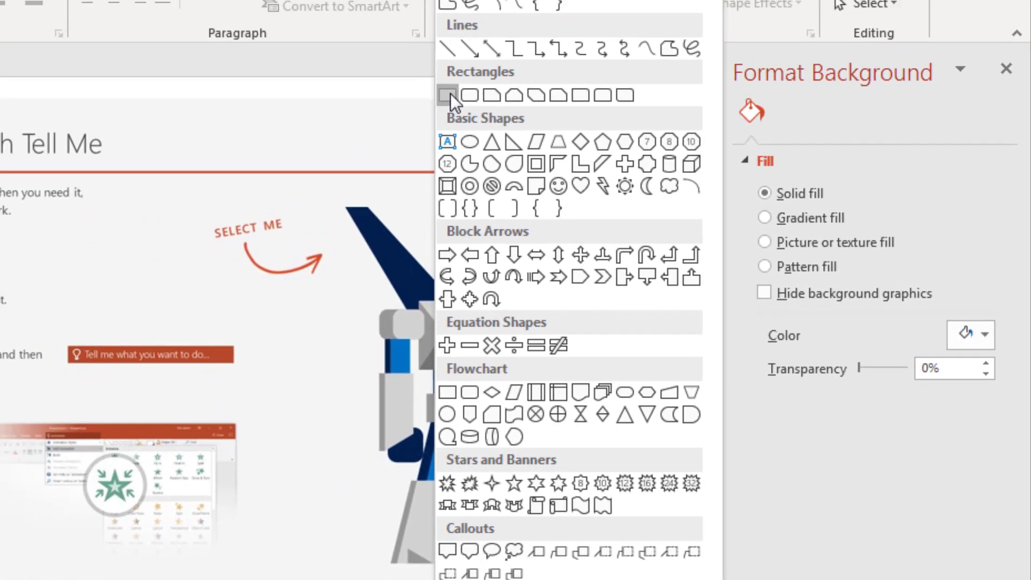
{"action": "left_click", "coordinate": [338, 57]}
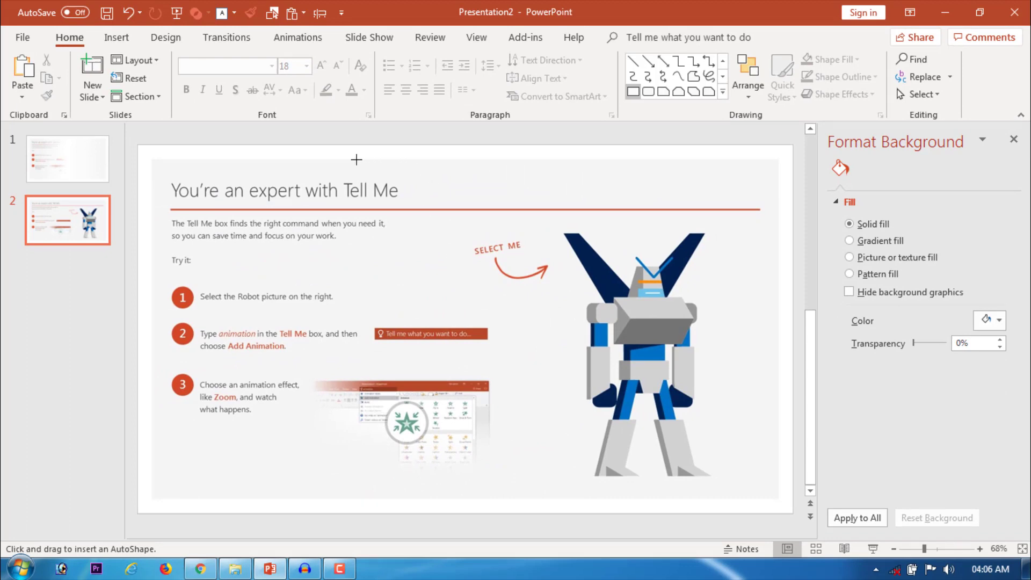
{"action": "mouse_move", "coordinate": [355, 159]}
{"action": "left_mouse_down"}
{"action": "mouse_move", "coordinate": [372, 499]}
{"action": "mouse_move", "coordinate": [793, 500]}
{"action": "left_mouse_up"}
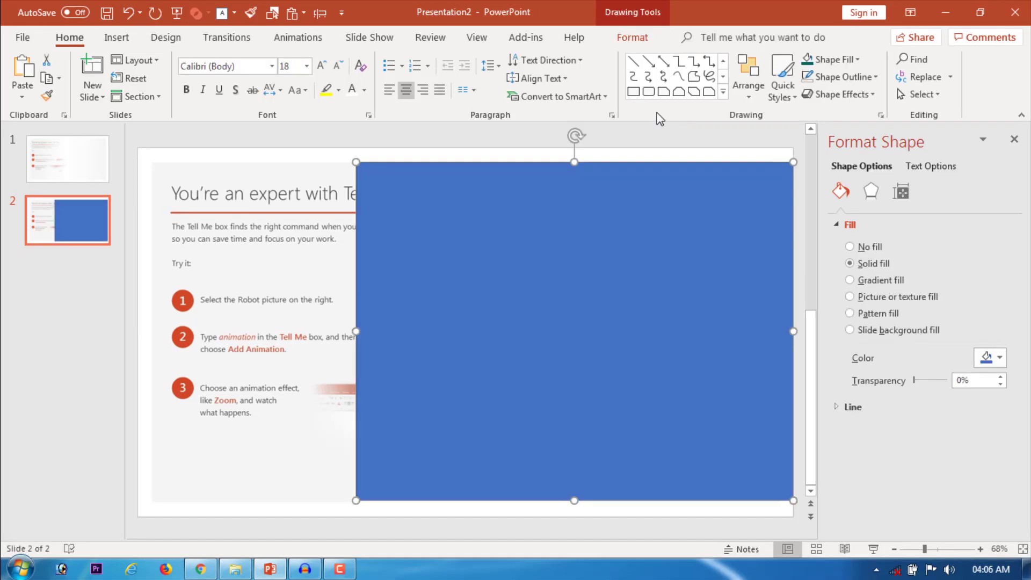
Step: Set the rectangle's Shape Outline to No Outline and close the Format Shape pane
{"action": "left_click", "coordinate": [631, 39]}
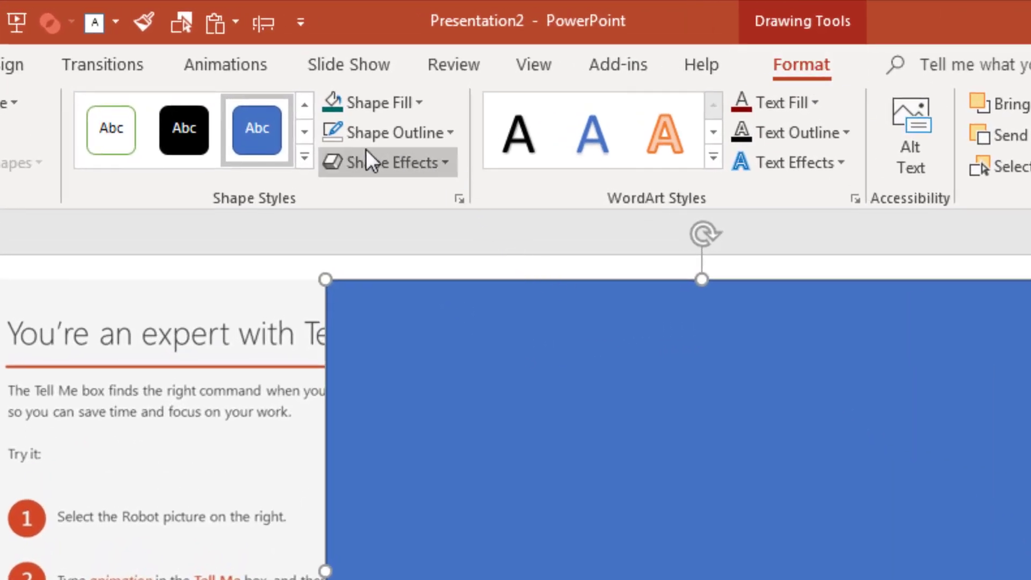
{"action": "left_click", "coordinate": [439, 137]}
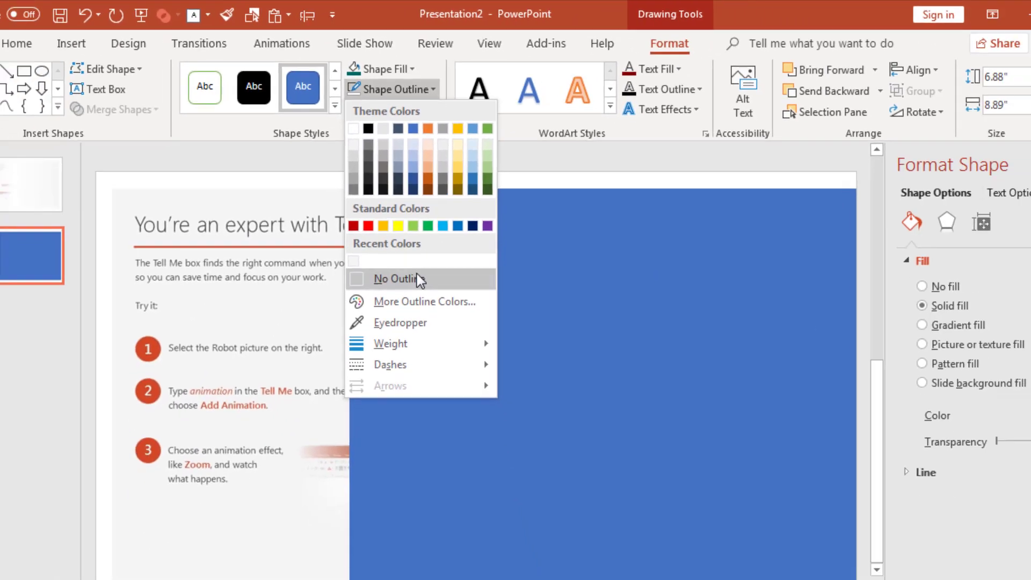
{"action": "left_click", "coordinate": [419, 280]}
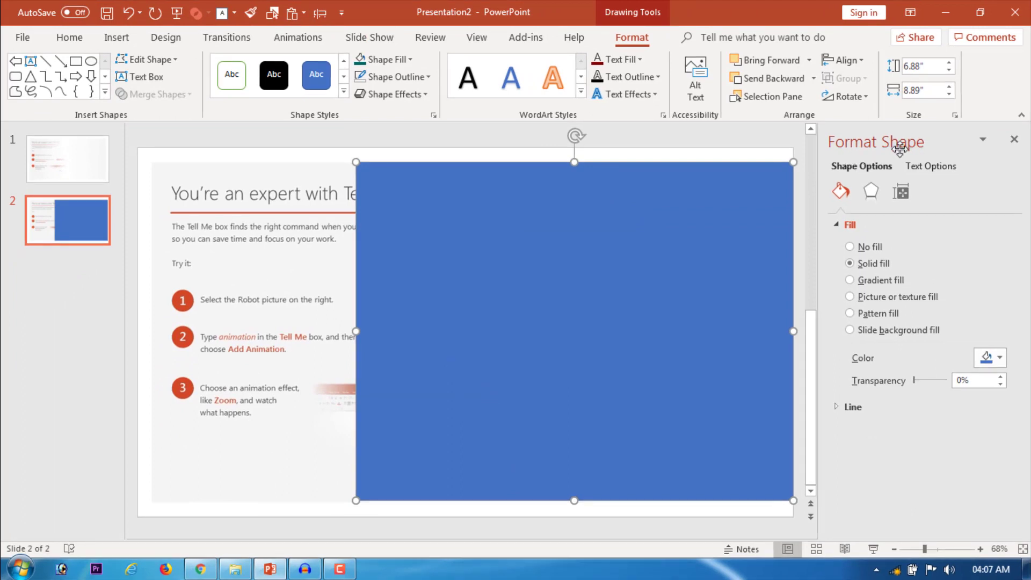
{"action": "left_click", "coordinate": [1014, 140]}
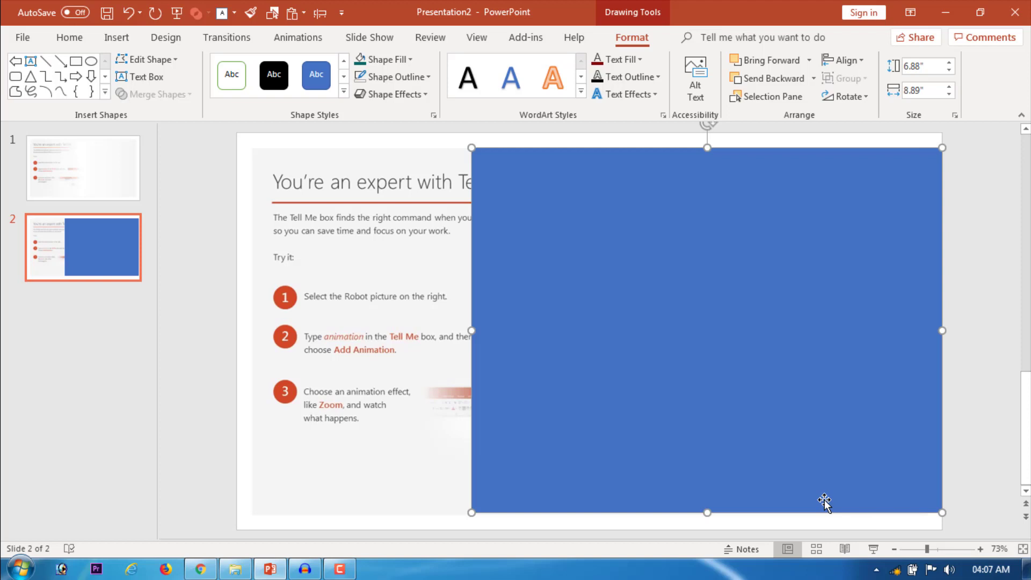
Step: Give the rectangle a gradient fill using the Top Spotlight - Accent 3 preset
{"action": "right_click", "coordinate": [800, 305]}
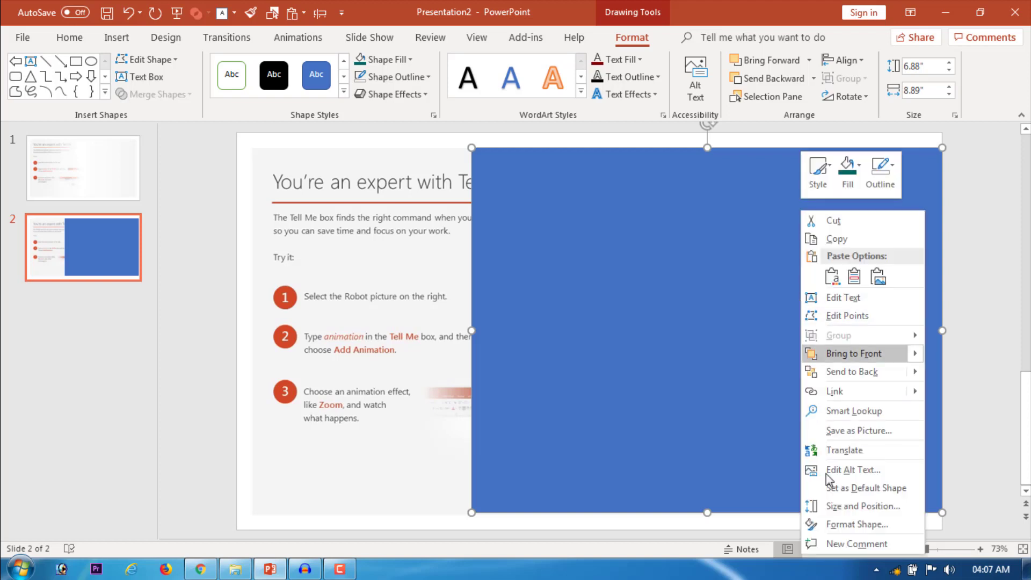
{"action": "left_click", "coordinate": [866, 525]}
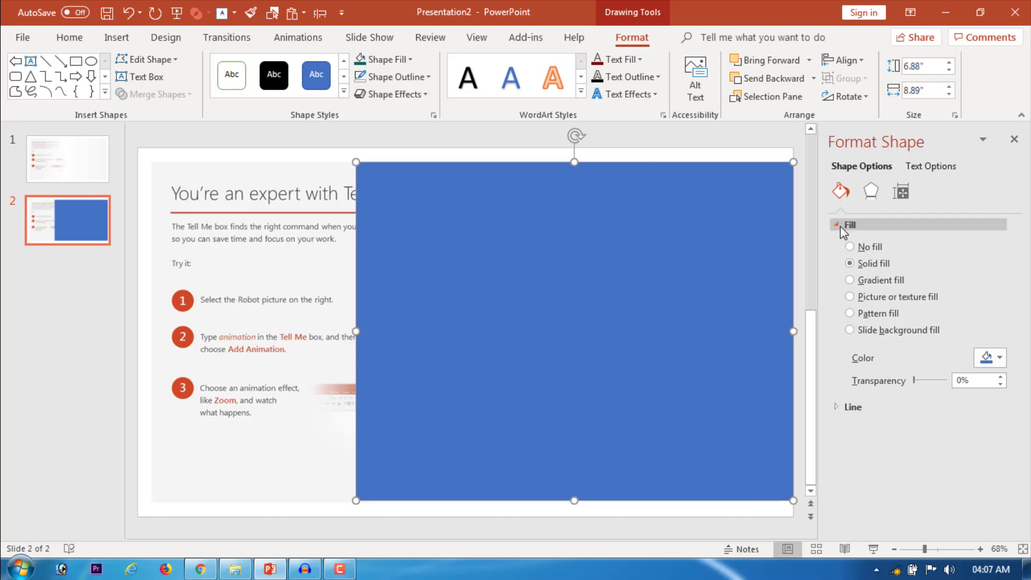
{"action": "left_click", "coordinate": [849, 279]}
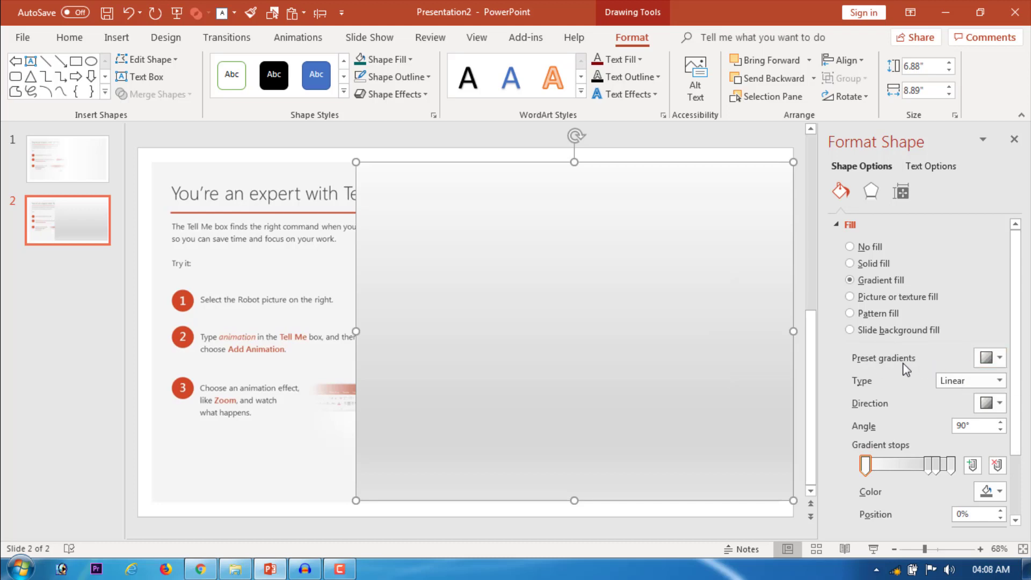
{"action": "left_click", "coordinate": [991, 357]}
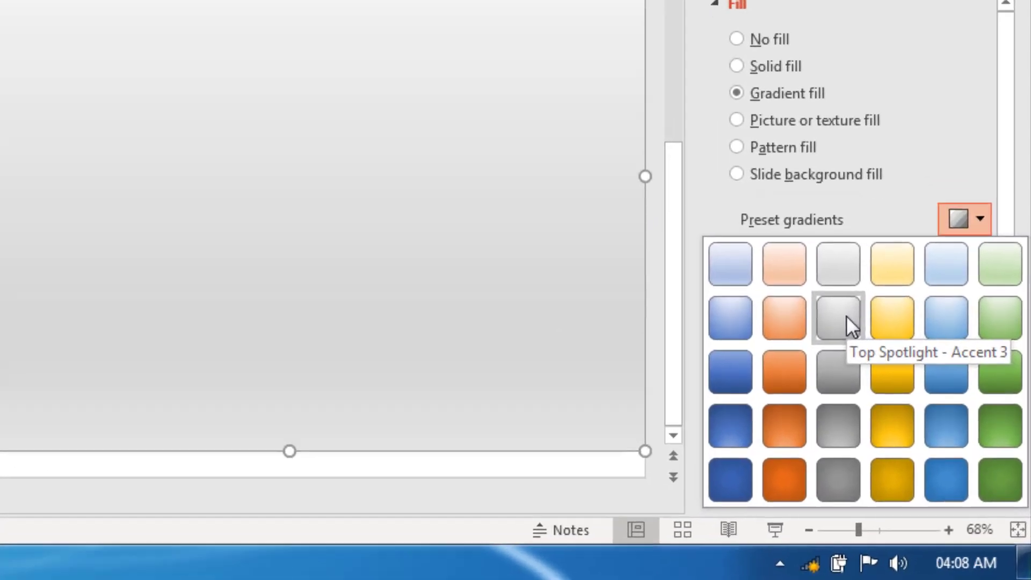
{"action": "left_click", "coordinate": [843, 313]}
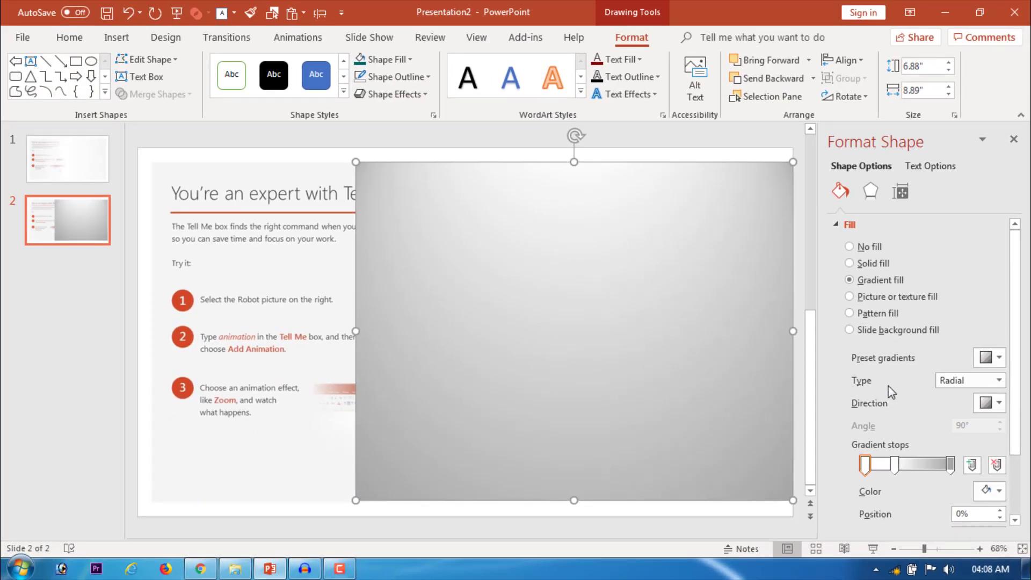
Step: Make the gradient linear, running left to right, and eyedrop the last stop's colour
{"action": "left_click", "coordinate": [986, 380]}
{"action": "left_click", "coordinate": [975, 333]}
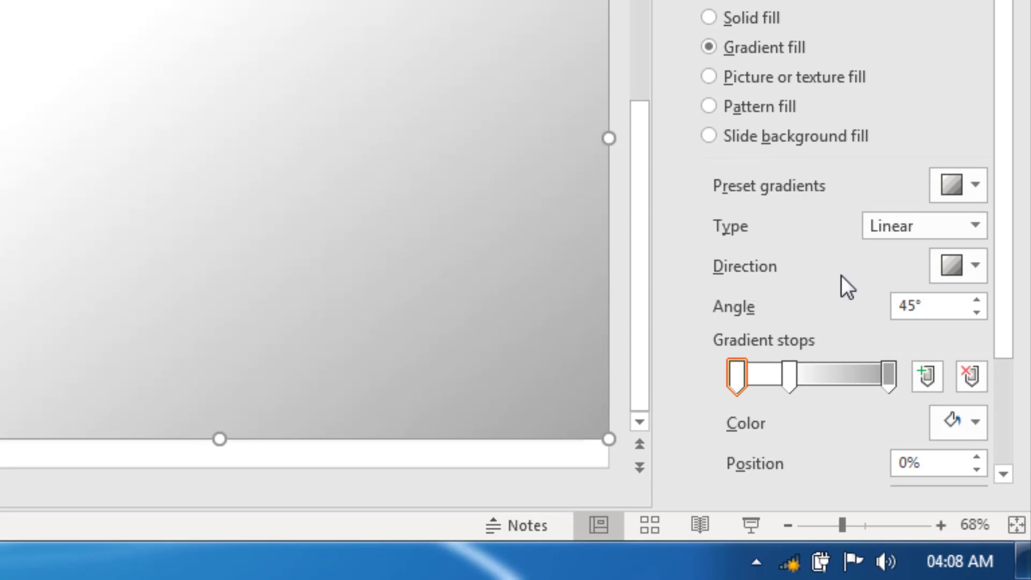
{"action": "left_click", "coordinate": [977, 256]}
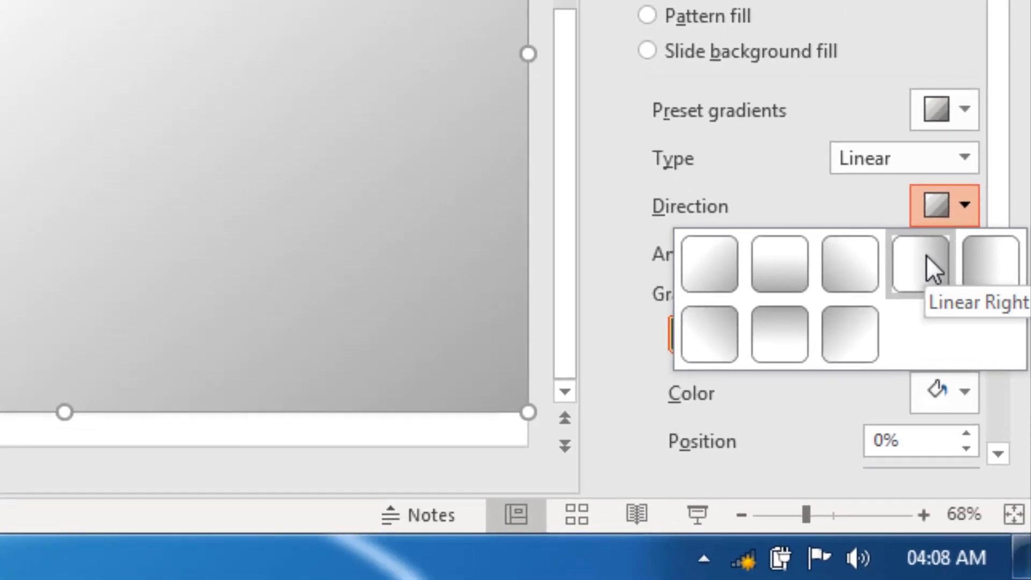
{"action": "left_click", "coordinate": [926, 256]}
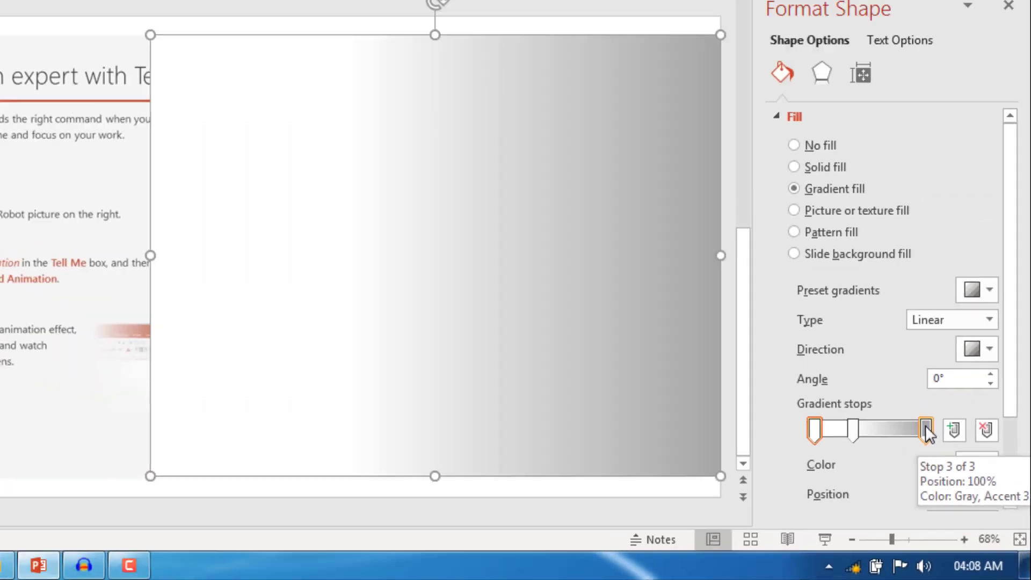
{"action": "left_click", "coordinate": [840, 305]}
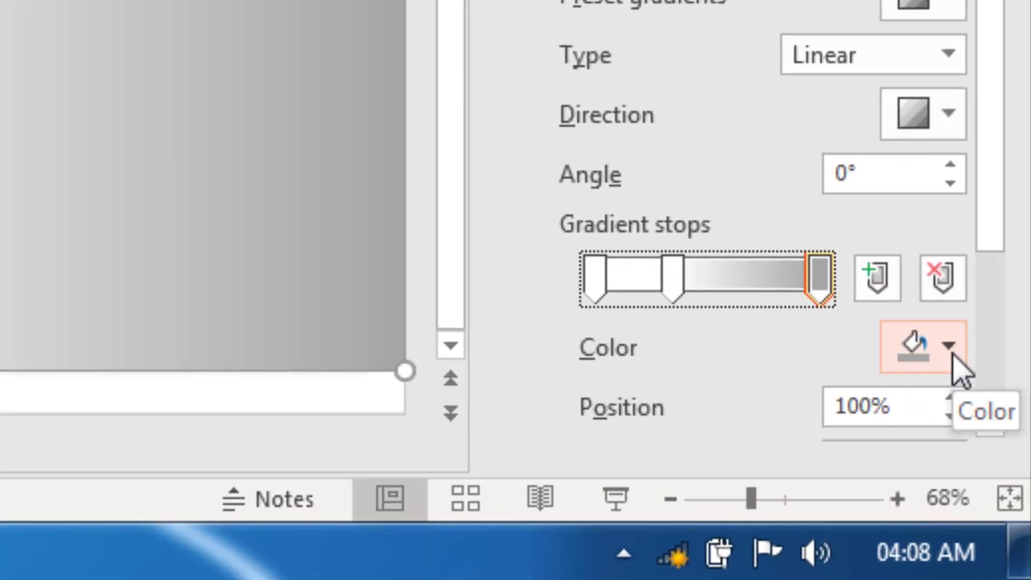
{"action": "left_click", "coordinate": [951, 350]}
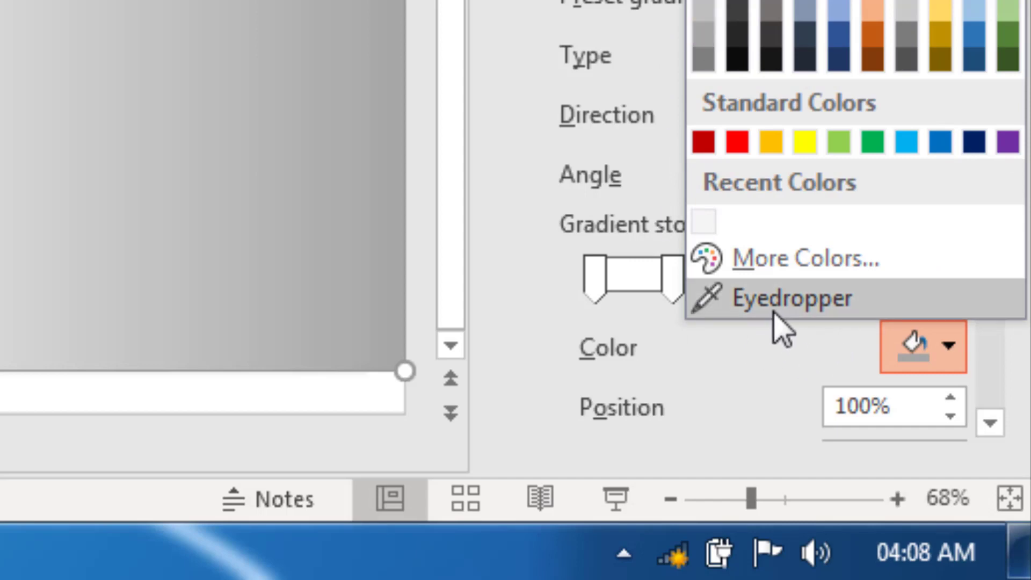
{"action": "left_click", "coordinate": [782, 299]}
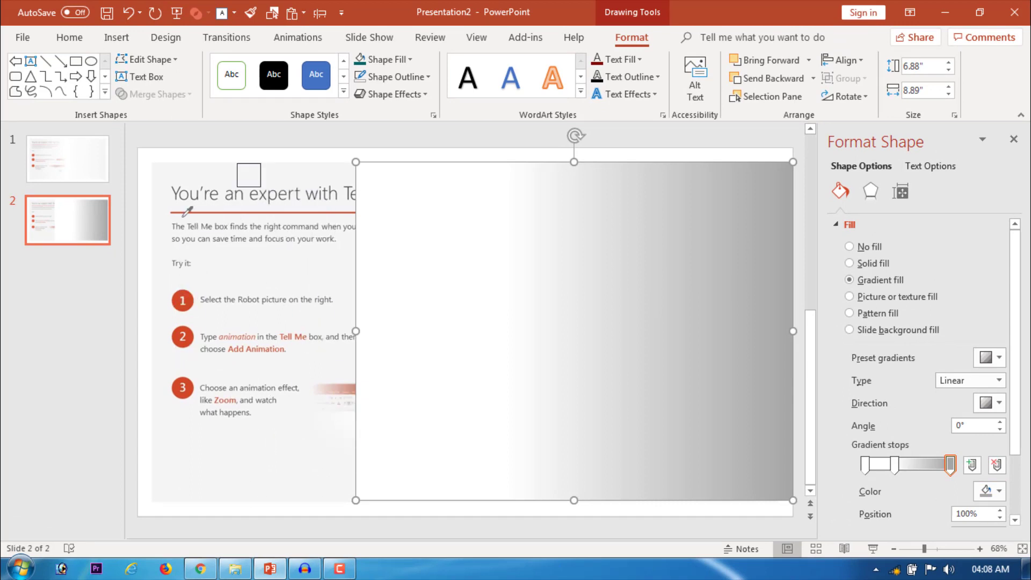
Step: Set the last stop to a near-white eyedropped colour and the first stop to 100% transparency
{"action": "left_click", "coordinate": [215, 457]}
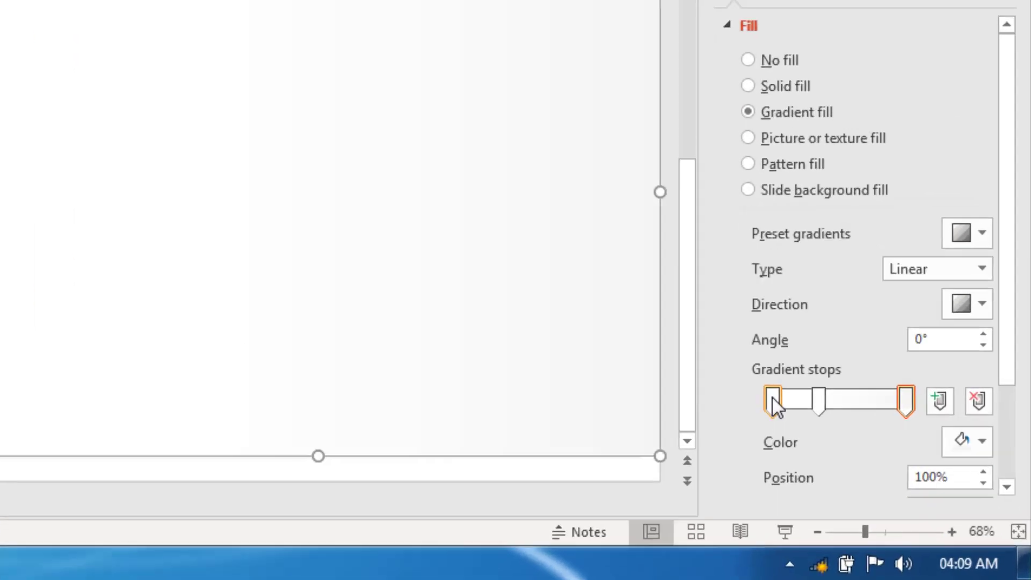
{"action": "left_click", "coordinate": [866, 465]}
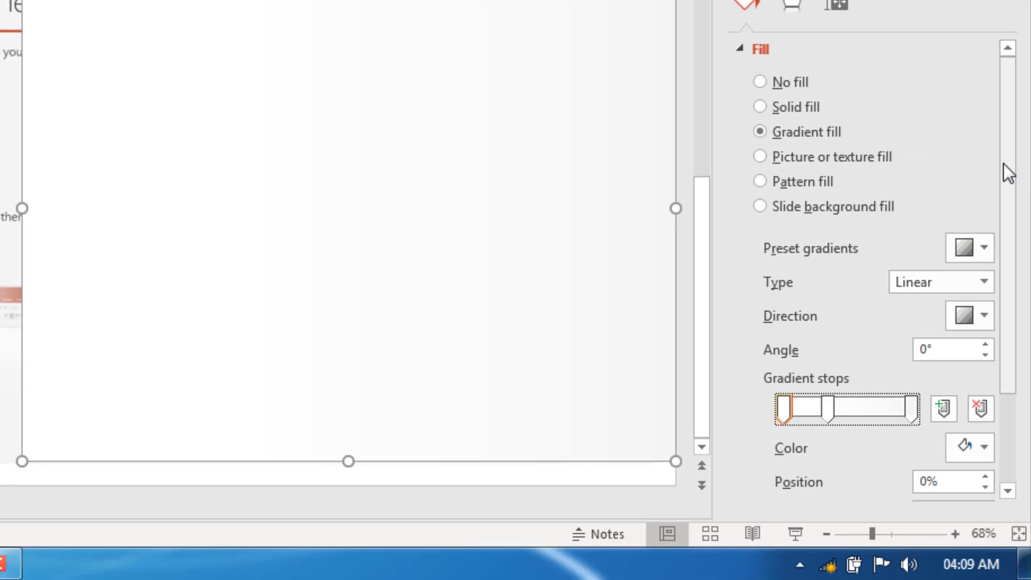
{"action": "left_click_drag", "start_coordinate": [1002, 162], "coordinate": [1009, 269]}
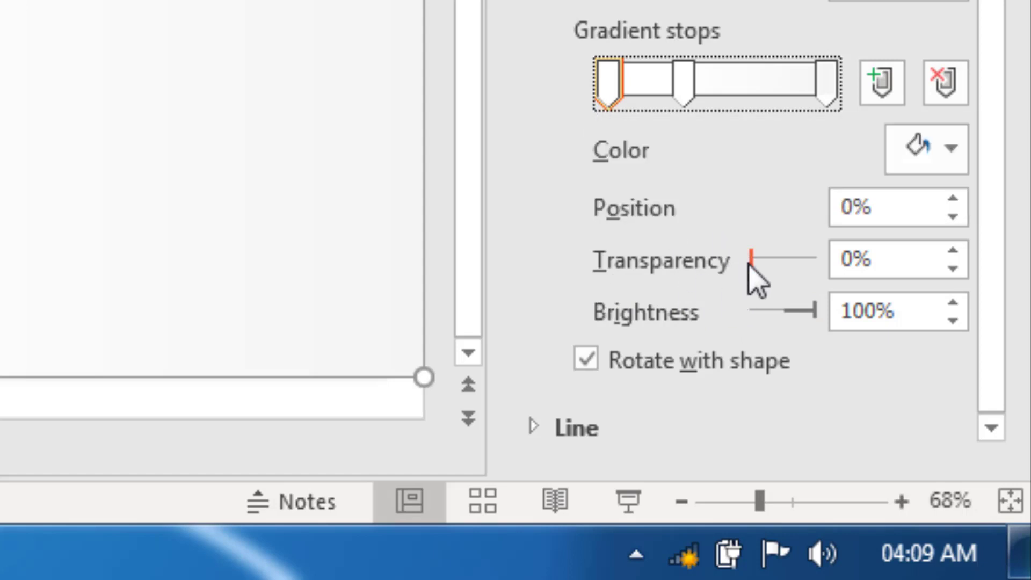
{"action": "left_click_drag", "start_coordinate": [749, 260], "coordinate": [819, 276]}
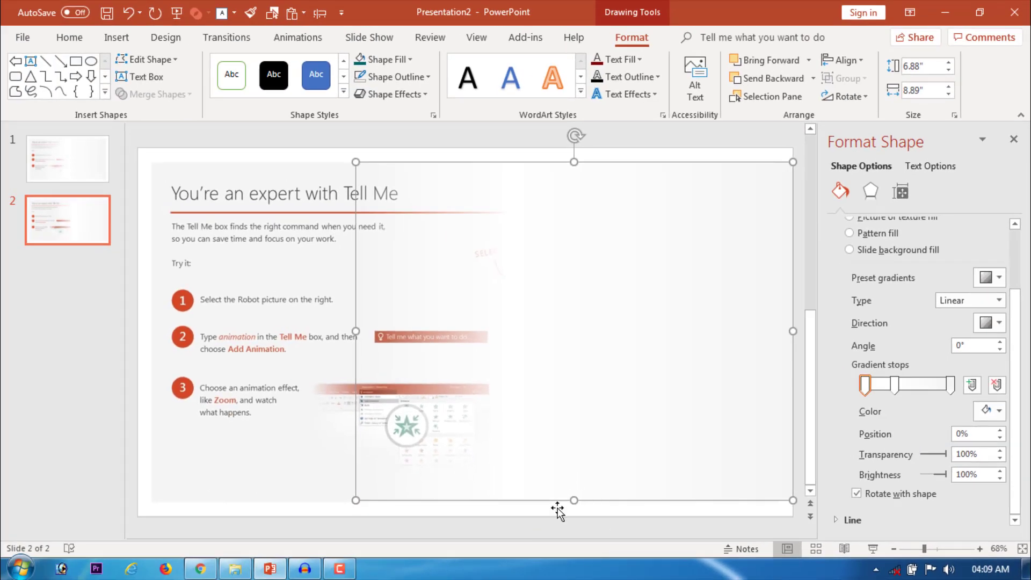
Step: Preview the fade unselected, then reselect the rectangle and bring back its gradient settings
{"action": "left_click", "coordinate": [550, 523]}
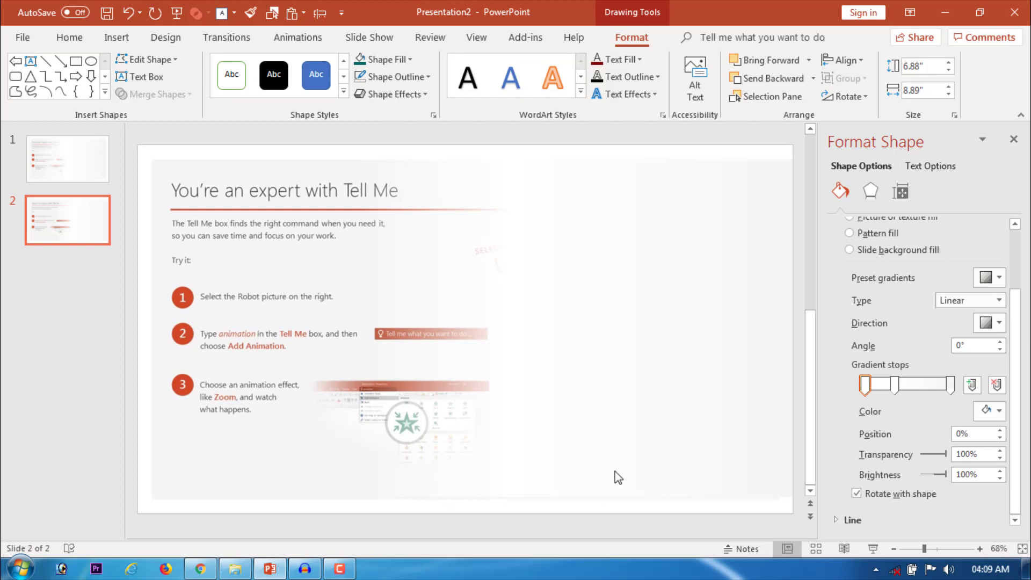
{"action": "left_click", "coordinate": [214, 258]}
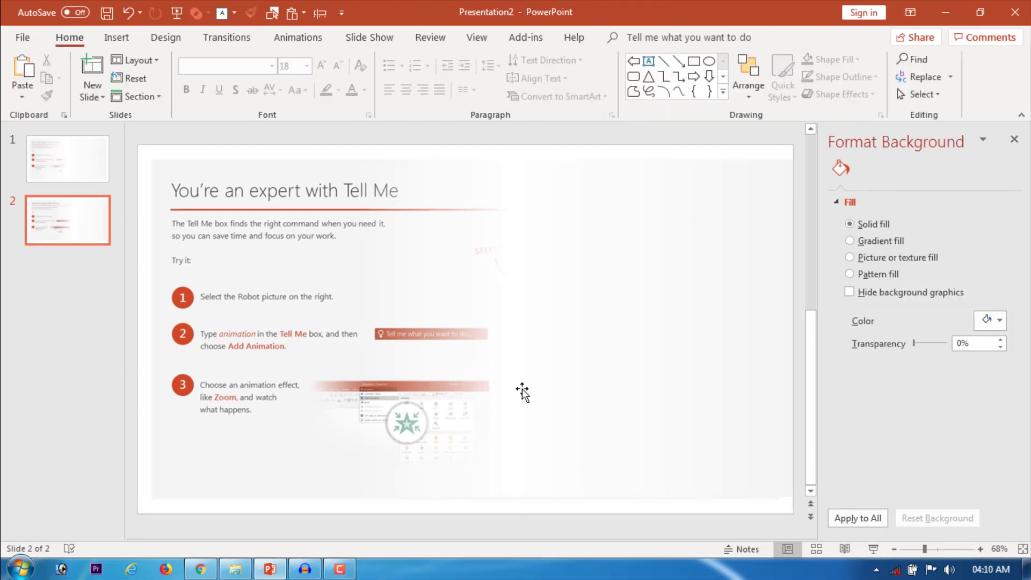
{"action": "left_click", "coordinate": [596, 409]}
{"action": "left_click", "coordinate": [626, 364]}
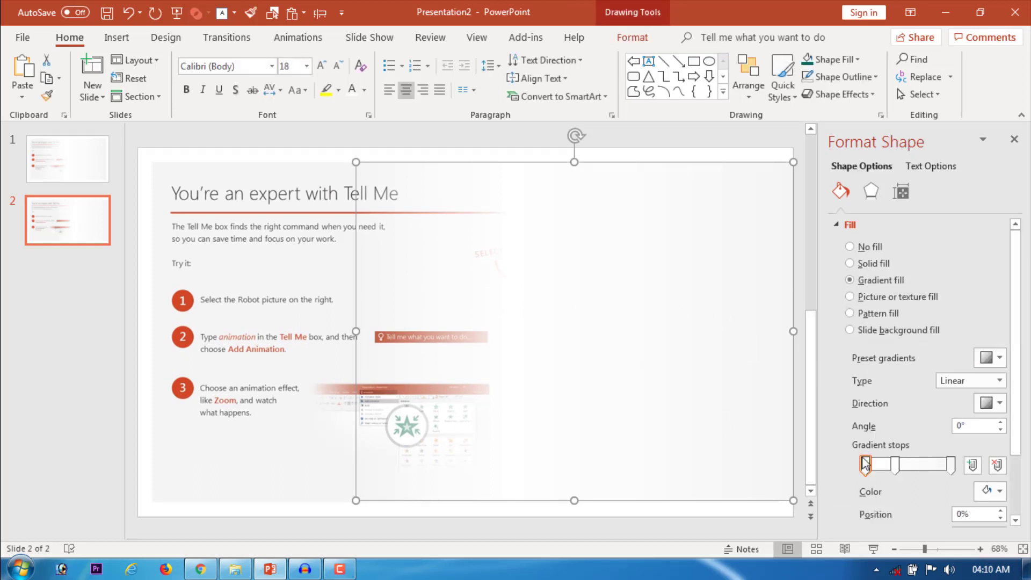
Step: Move the middle gradient stop to position 50% and compare with undo and redo
{"action": "mouse_move", "coordinate": [897, 468]}
{"action": "left_mouse_down"}
{"action": "mouse_move", "coordinate": [923, 472]}
{"action": "mouse_move", "coordinate": [904, 473]}
{"action": "left_mouse_up"}
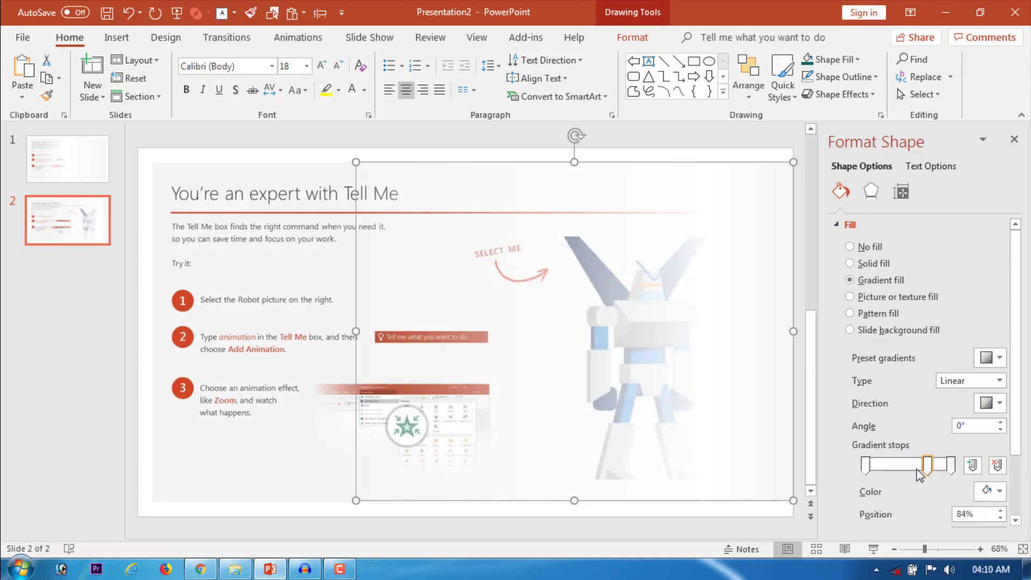
{"action": "left_click_drag", "start_coordinate": [904, 474], "coordinate": [907, 472]}
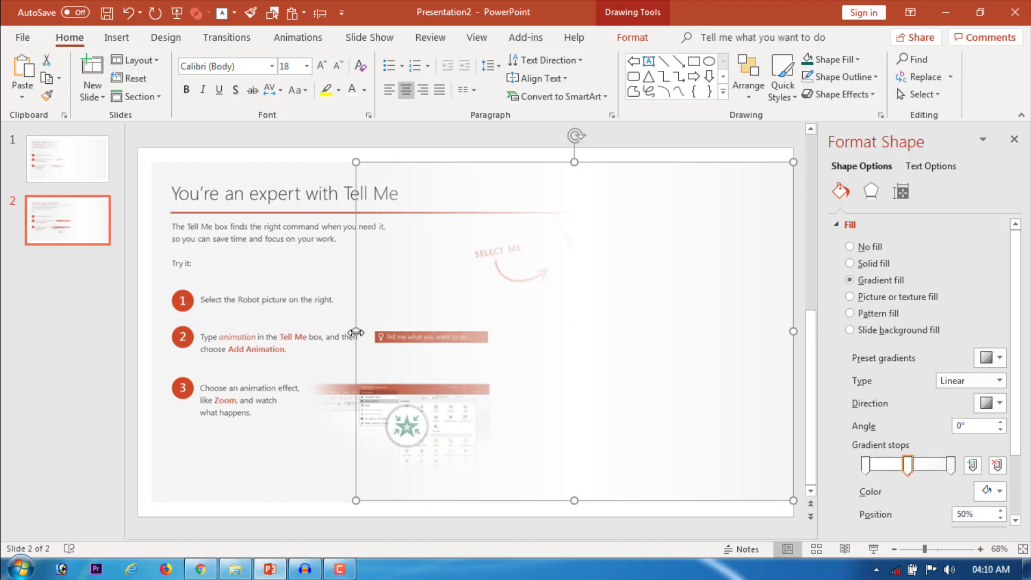
{"action": "key", "text": "Delete"}
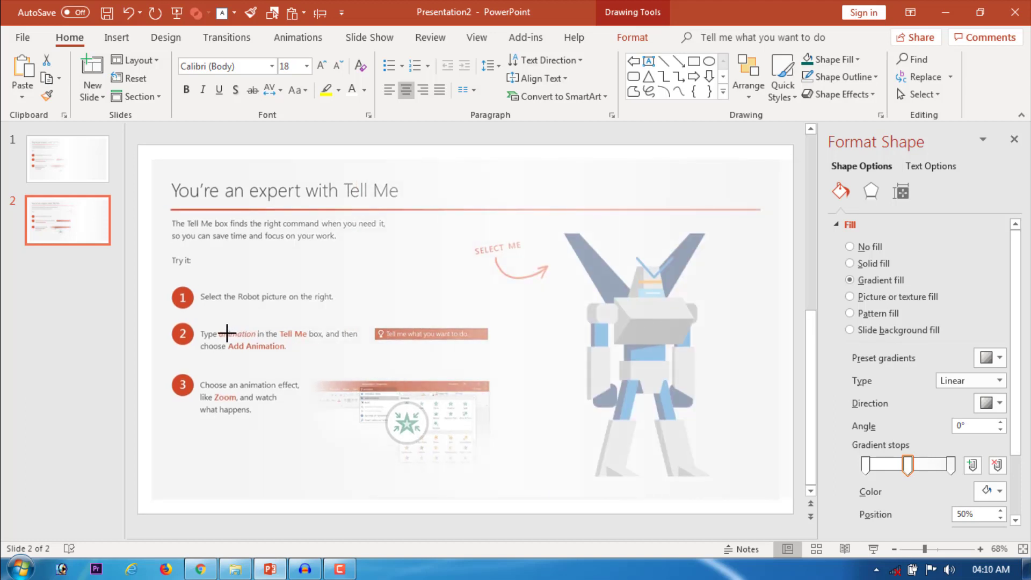
{"action": "key", "text": "ctrl+y"}
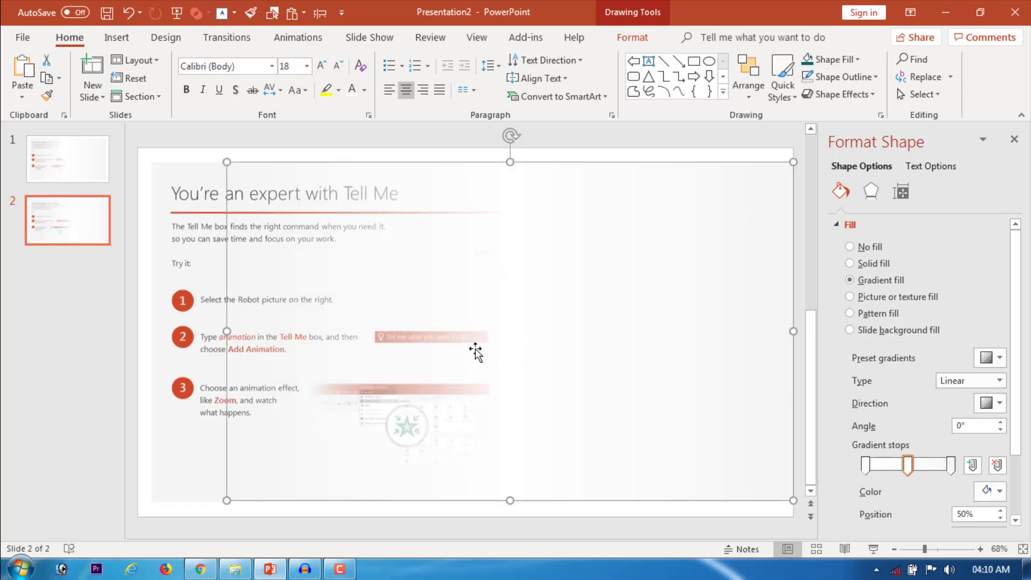
Step: Apply a Wipe entrance From Right to the white gradient rectangle and close the pane
{"action": "left_click", "coordinate": [545, 529]}
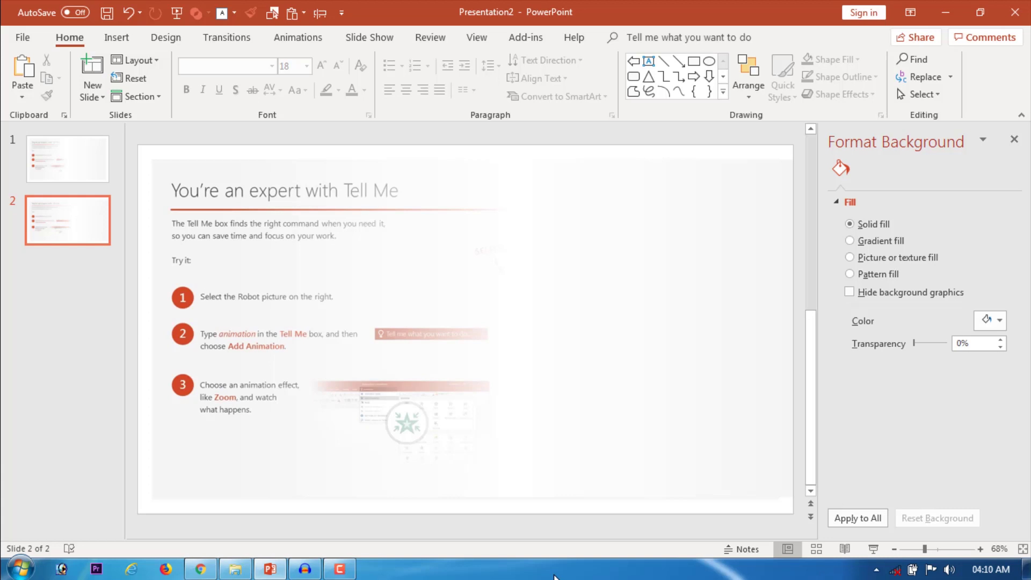
{"action": "left_click", "coordinate": [583, 274]}
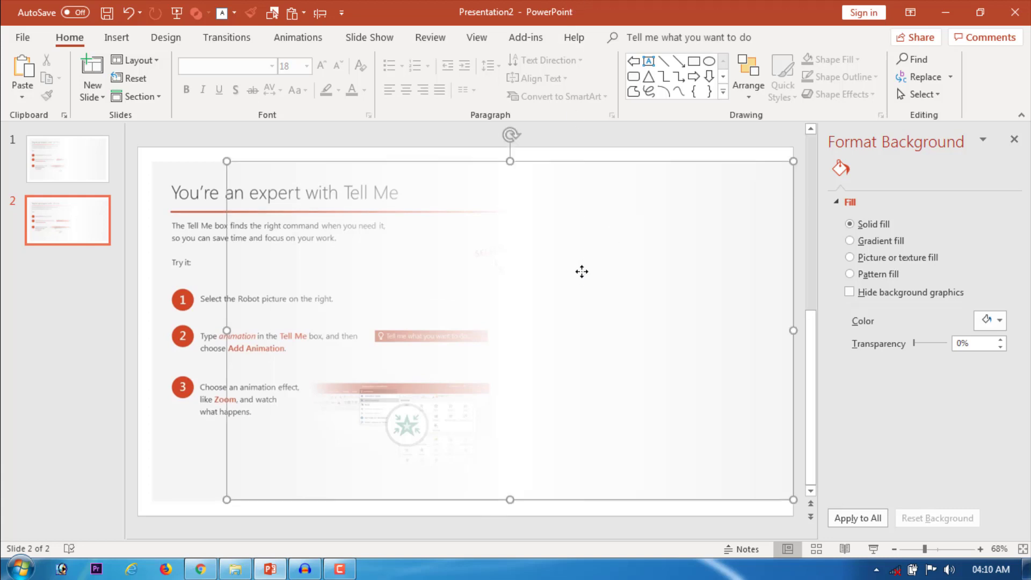
{"action": "left_click", "coordinate": [292, 39]}
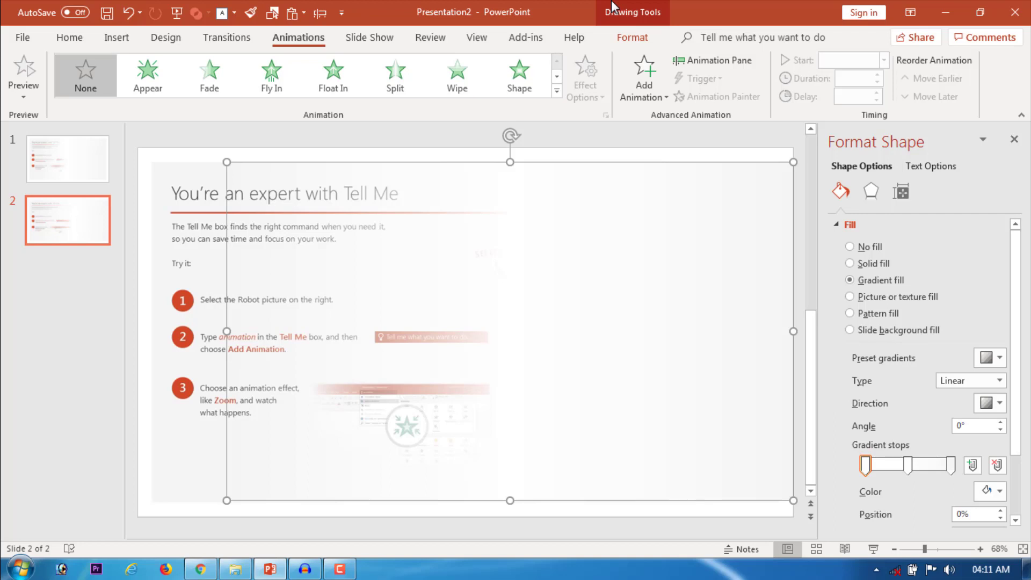
{"action": "left_click", "coordinate": [458, 81]}
{"action": "left_click", "coordinate": [601, 100]}
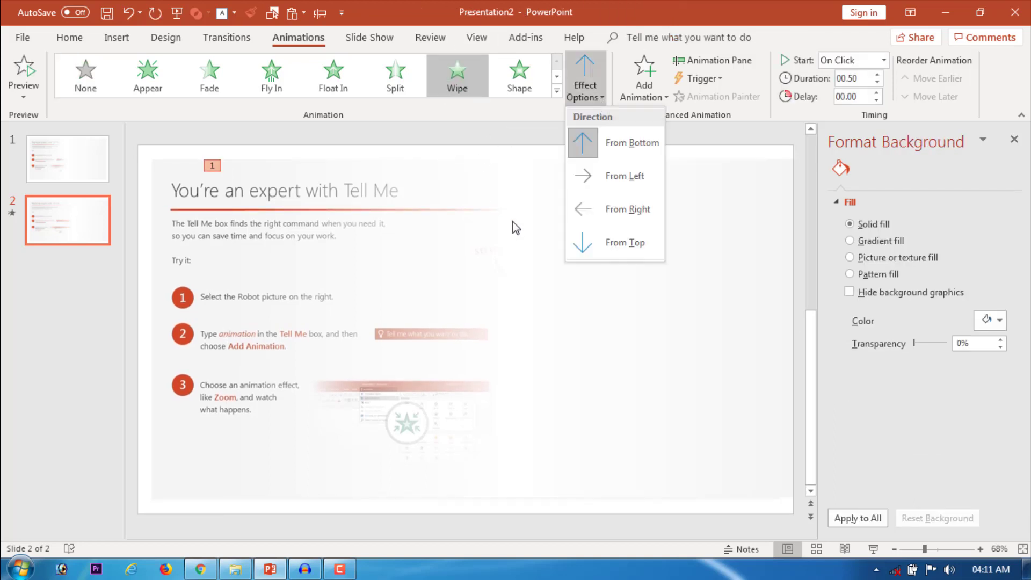
{"action": "left_click", "coordinate": [608, 205]}
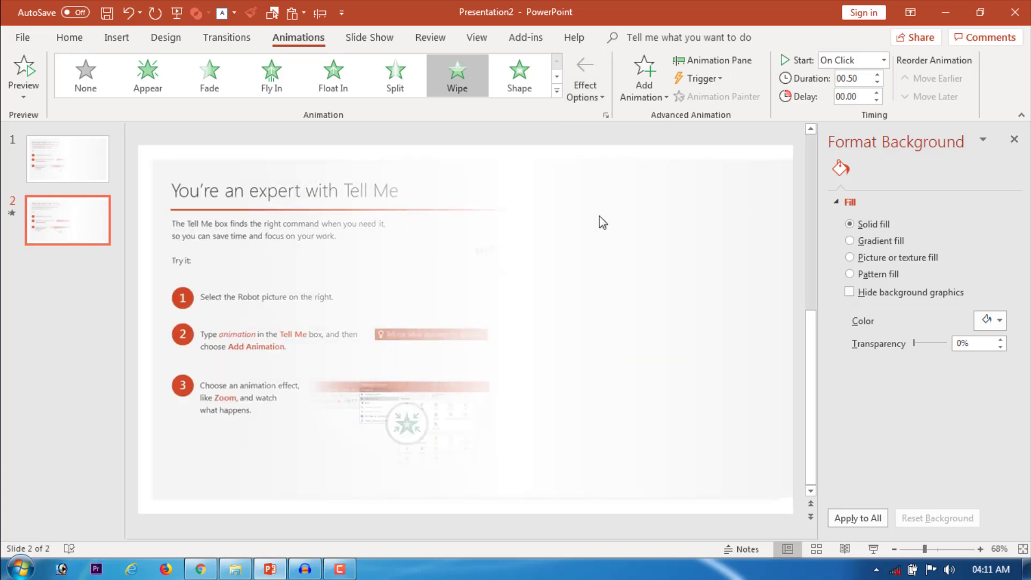
{"action": "left_click", "coordinate": [1015, 140]}
Step: Start the slideshow from slide 2 and advance to play the Wipe animation
{"action": "left_click", "coordinate": [870, 553]}
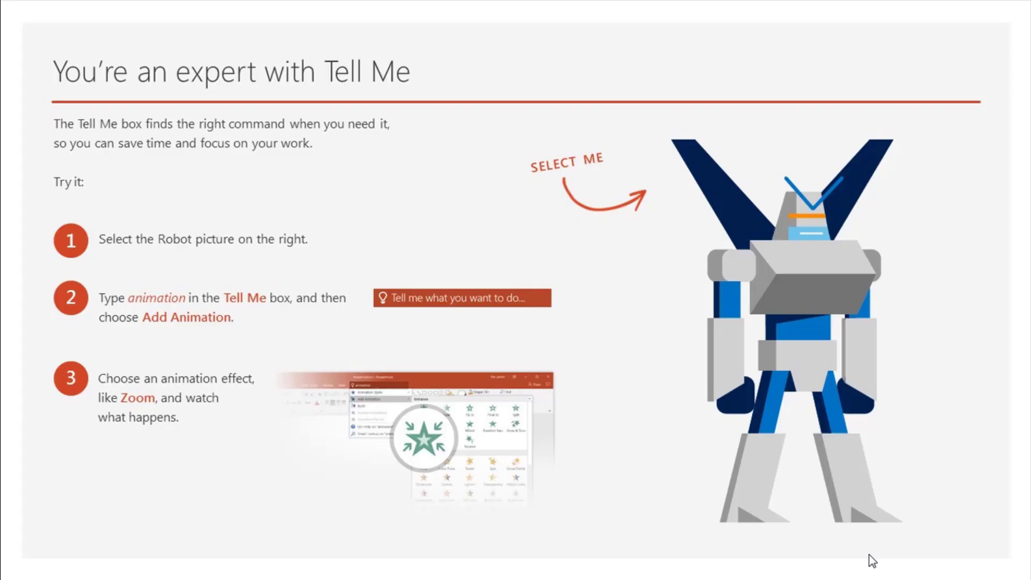
{"action": "left_click", "coordinate": [868, 554]}
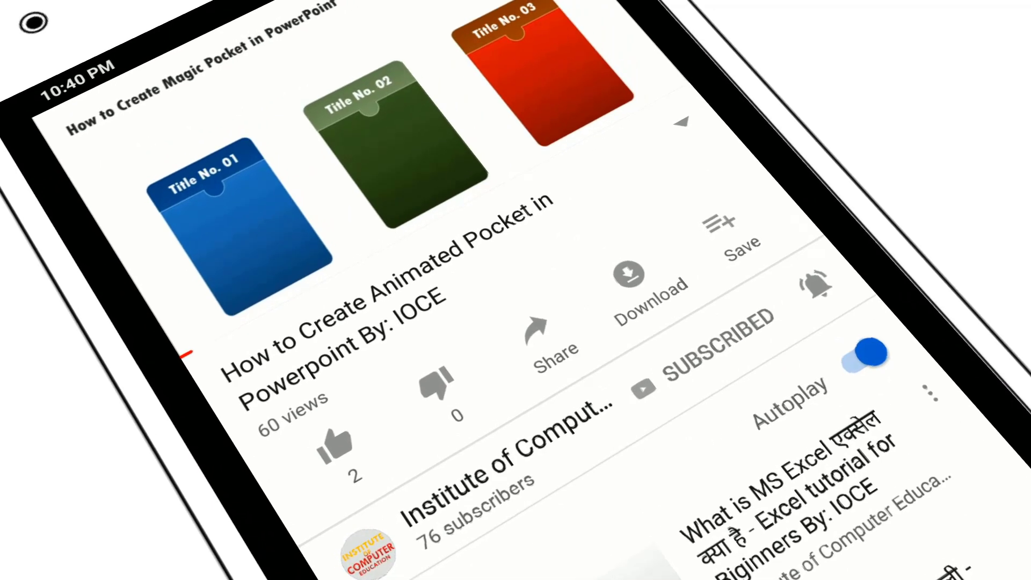
Step: Like the animated pocket video, pause it and bring up its share sheet
{"action": "left_click", "coordinate": [335, 445]}
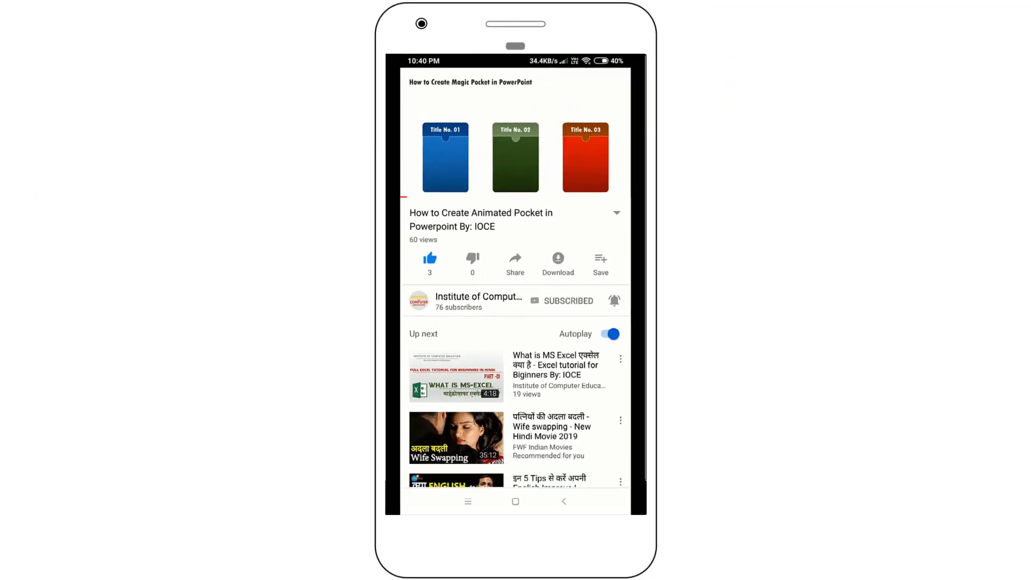
{"action": "left_click", "coordinate": [516, 132]}
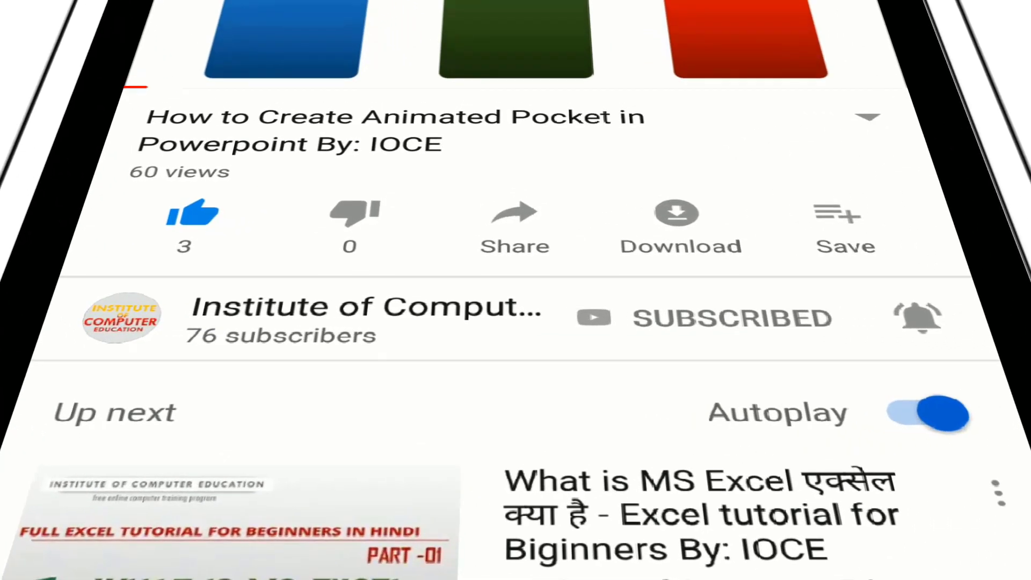
{"action": "left_click", "coordinate": [514, 225]}
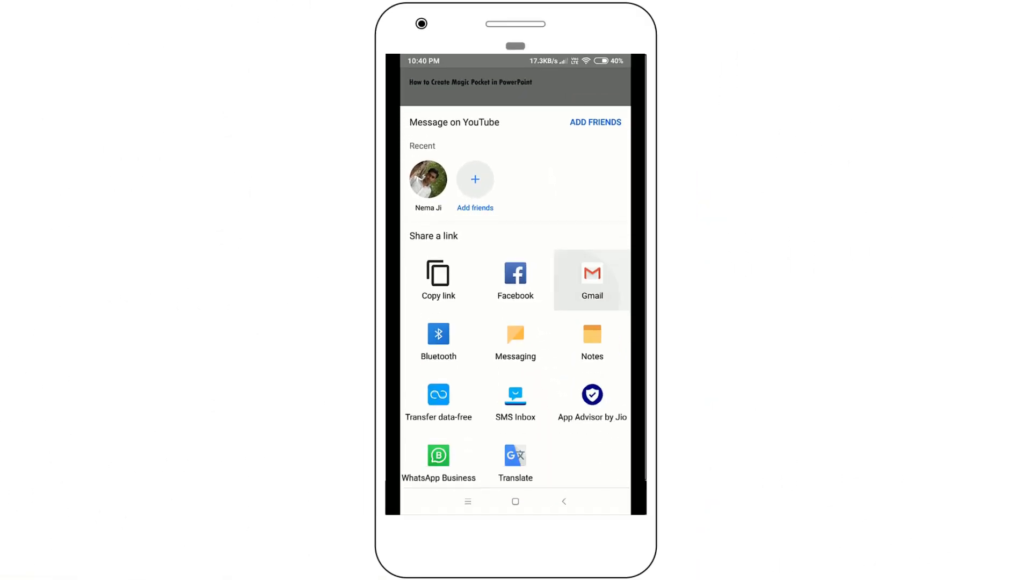
Step: Dismiss the share sheet and comment 'माहत्वपूर्ण वीचार जाररूर कोमींट केीजिये' under the video
{"action": "left_click_drag", "start_coordinate": [513, 317], "coordinate": [514, 278]}
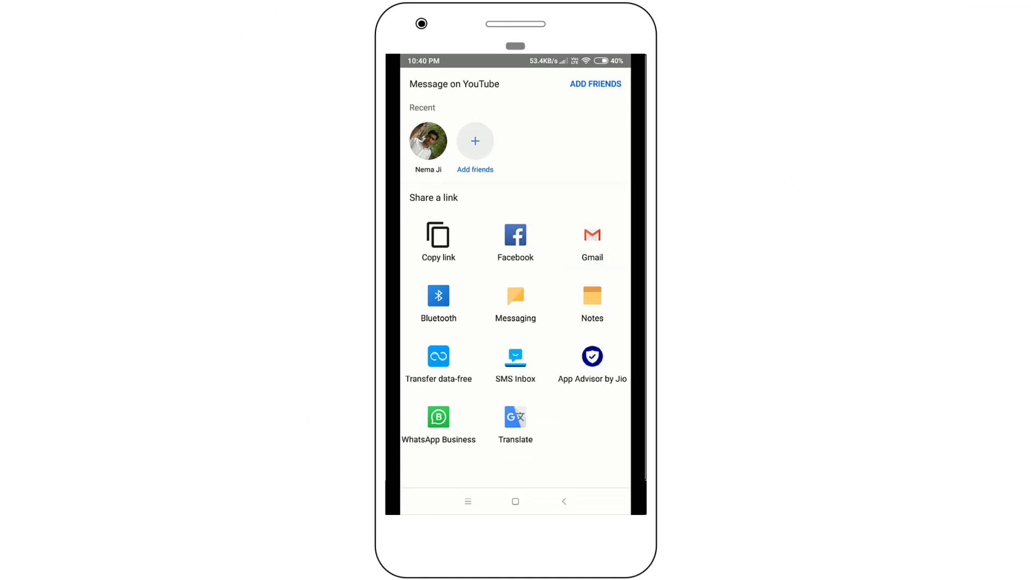
{"action": "left_click", "coordinate": [428, 141]}
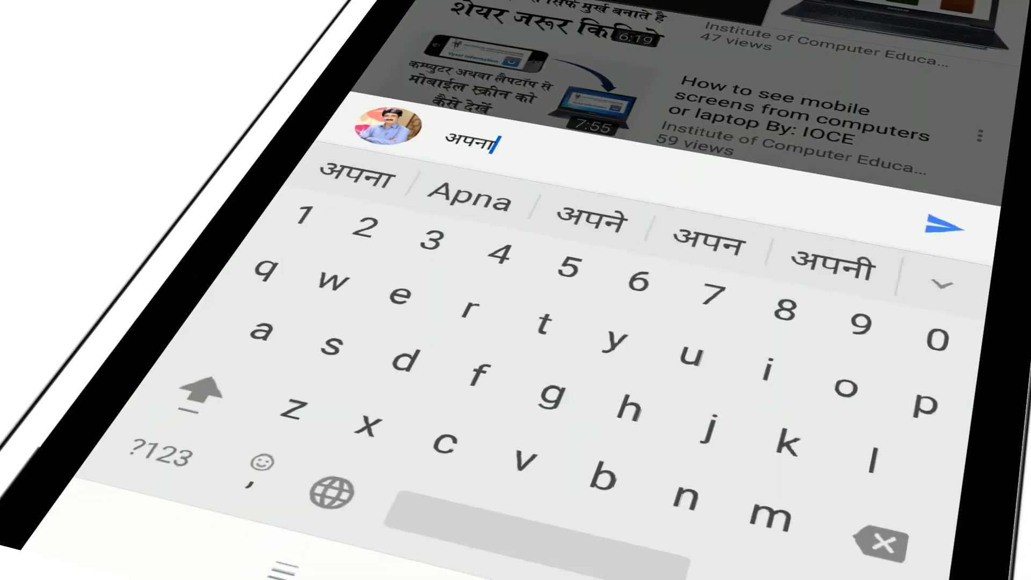
{"action": "type", "text": "माह"}
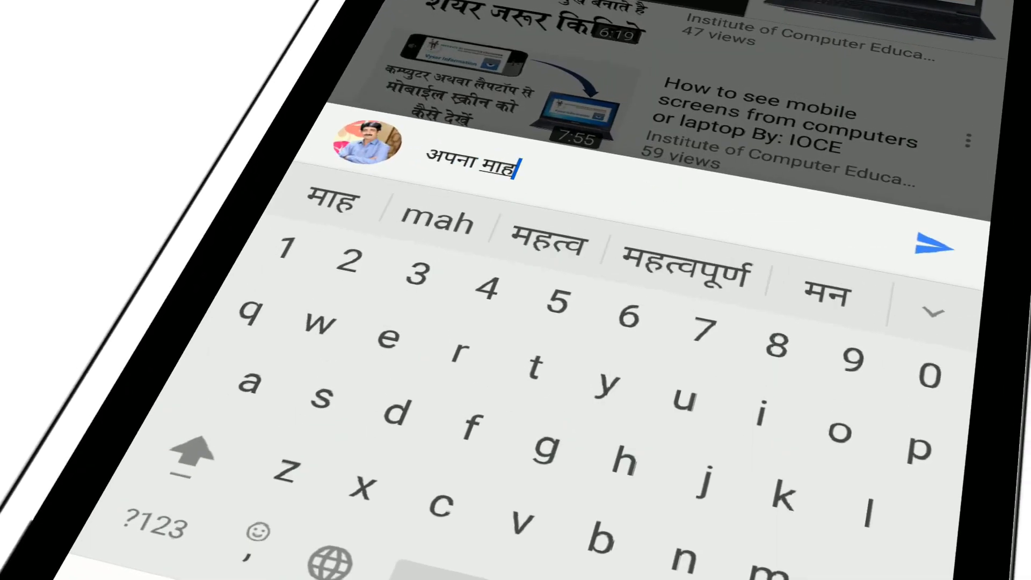
{"action": "type", "text": "त्वपूर्ण वीचार"}
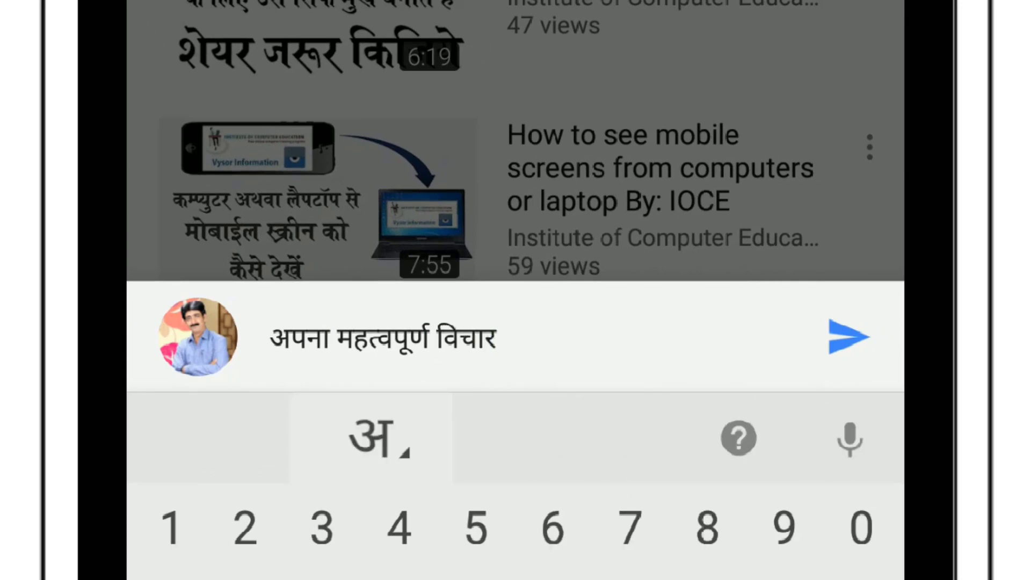
{"action": "type", "text": " जाररूर"}
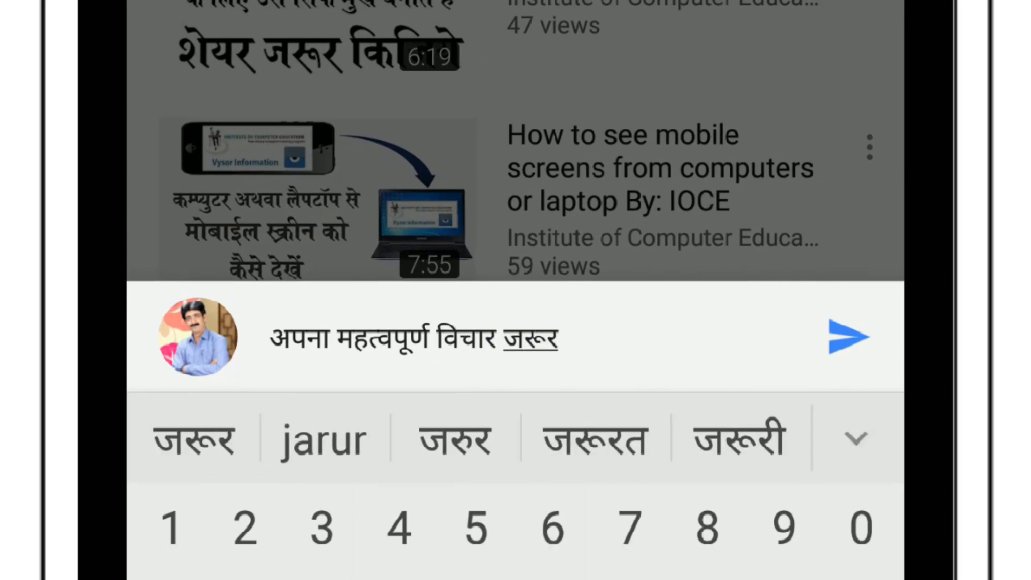
{"action": "type", "text": " कोमींट के"}
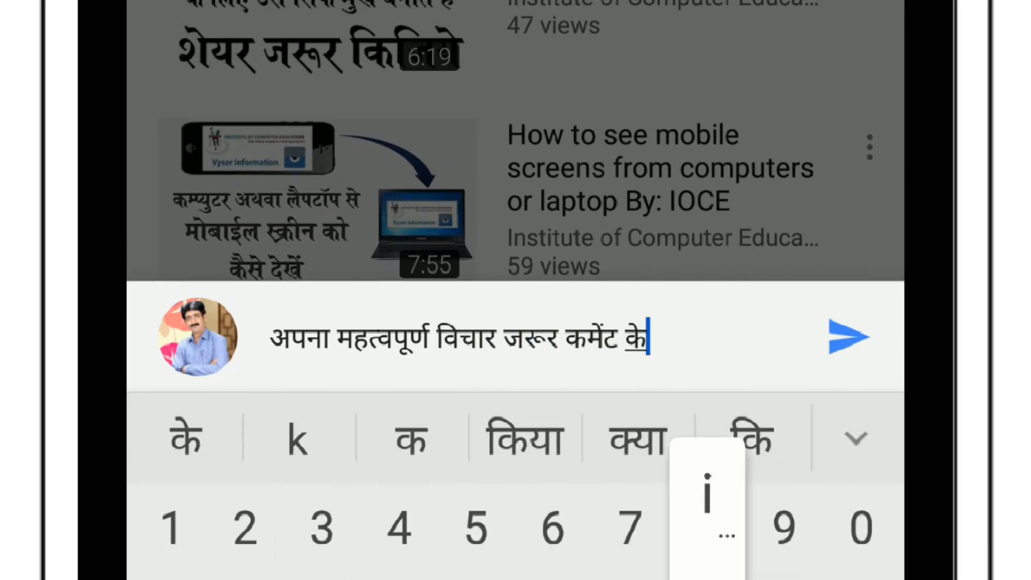
{"action": "type", "text": "ीजिये"}
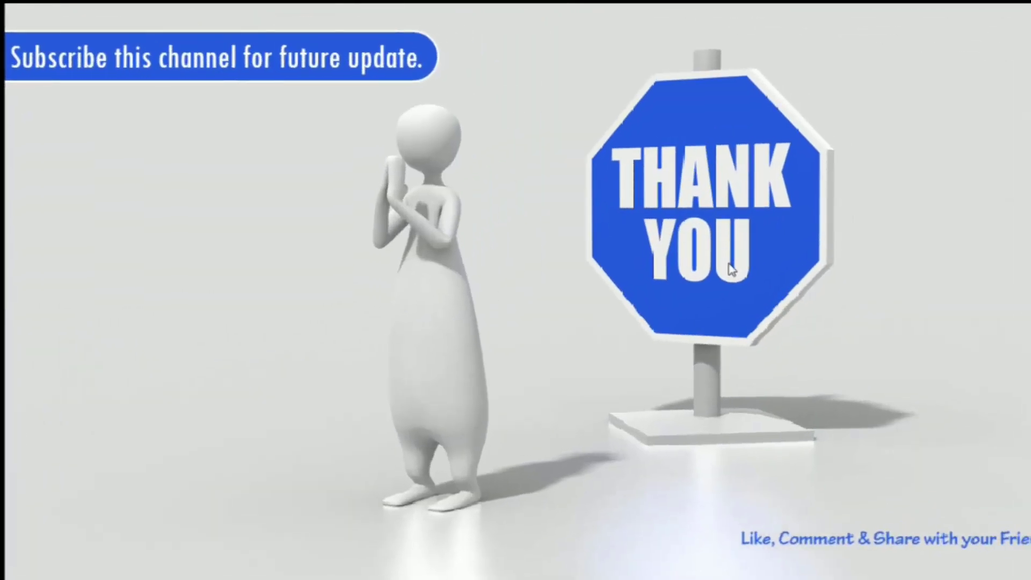